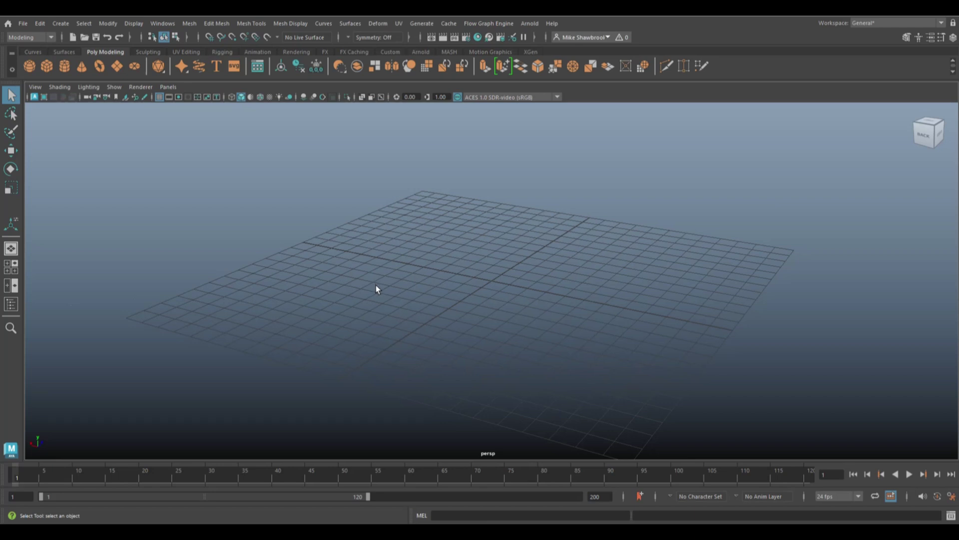
Load the HumanBody.ma example from the Content Browser's Bipeds base meshes
click(164, 23)
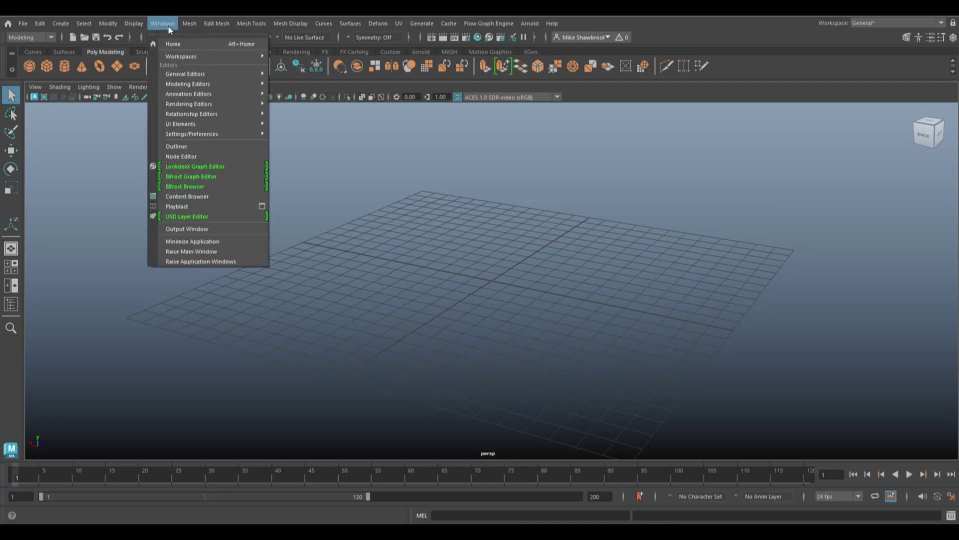
click(187, 196)
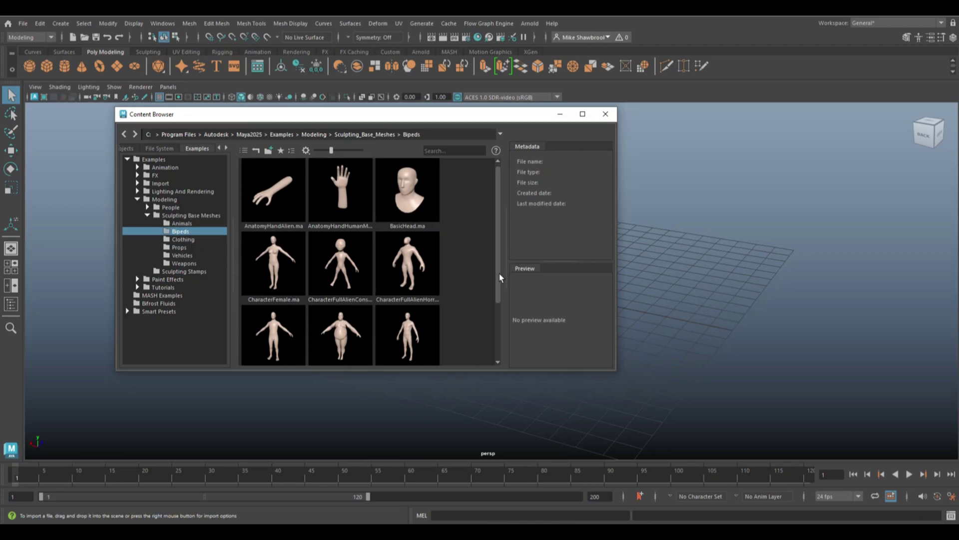
drag(502, 274, 502, 334)
click(406, 265)
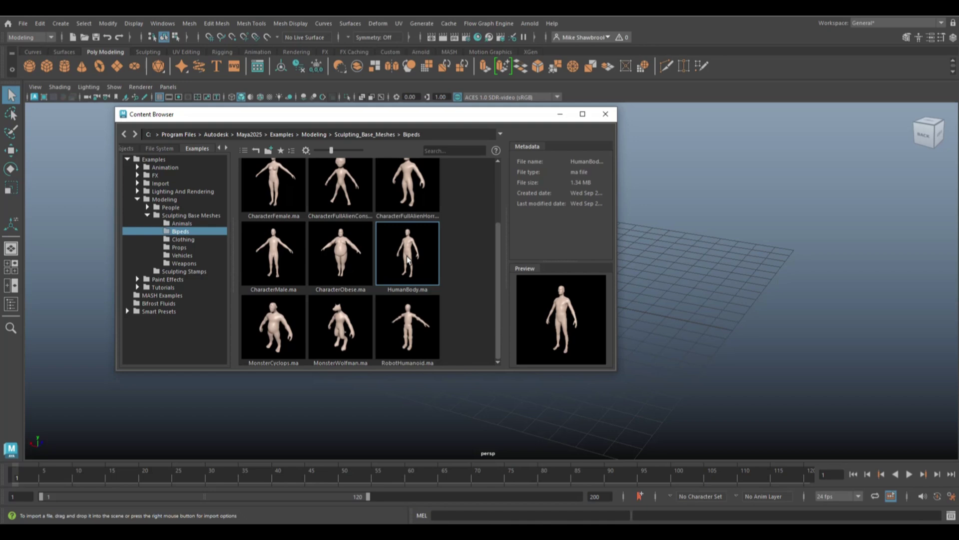
double_click(407, 258)
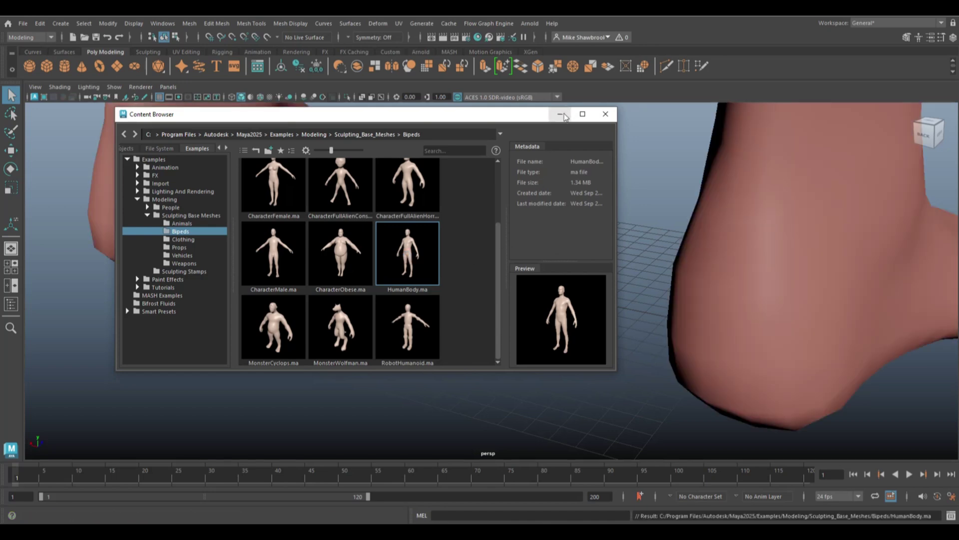
click(564, 115)
scroll(561, 257, down, 3)
scroll(563, 265, down, 5)
scroll(565, 270, down, 5)
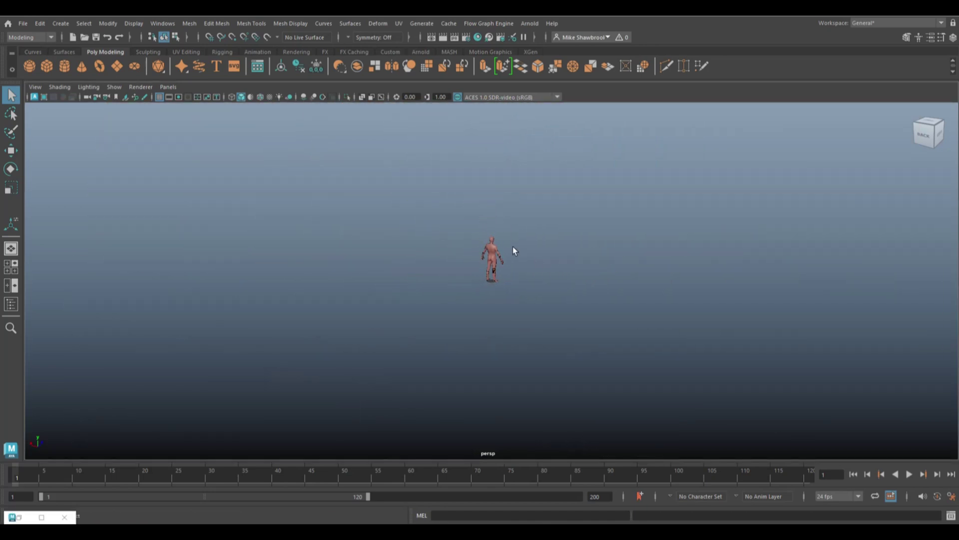
Select the figure, undo an accidental scale, and orbit to its front view
click(499, 248)
scroll(543, 310, up, 4)
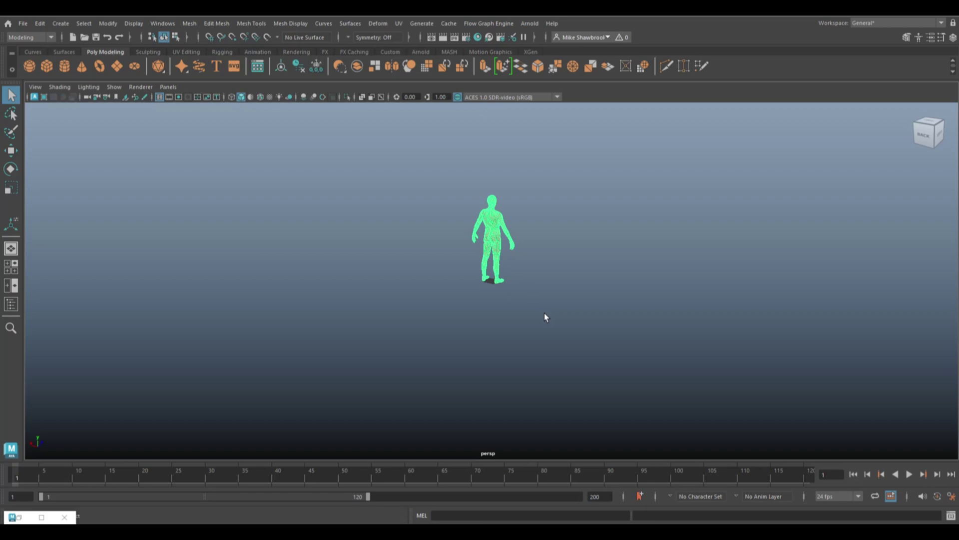
key(r)
drag(492, 279, 418, 300)
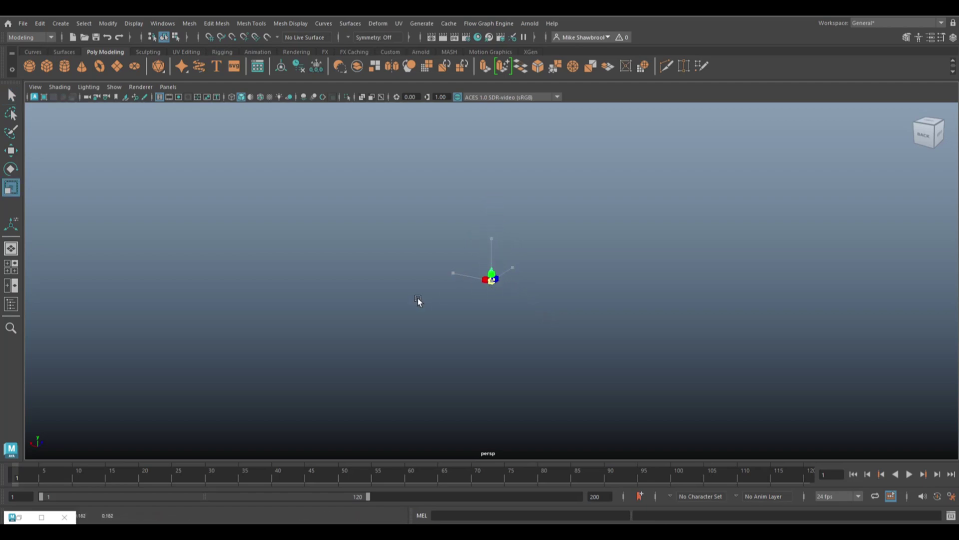
key(ctrl+z)
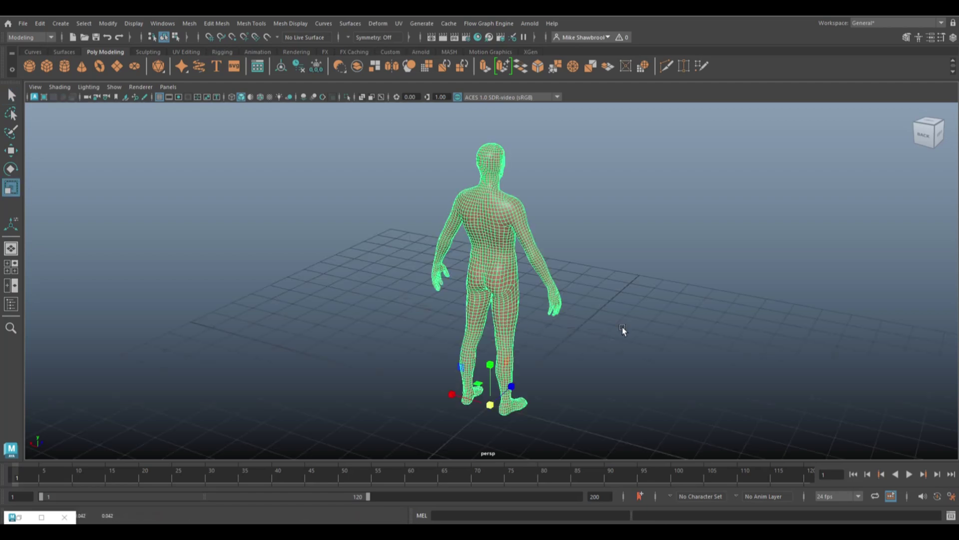
alt+drag(672, 317, 444, 319)
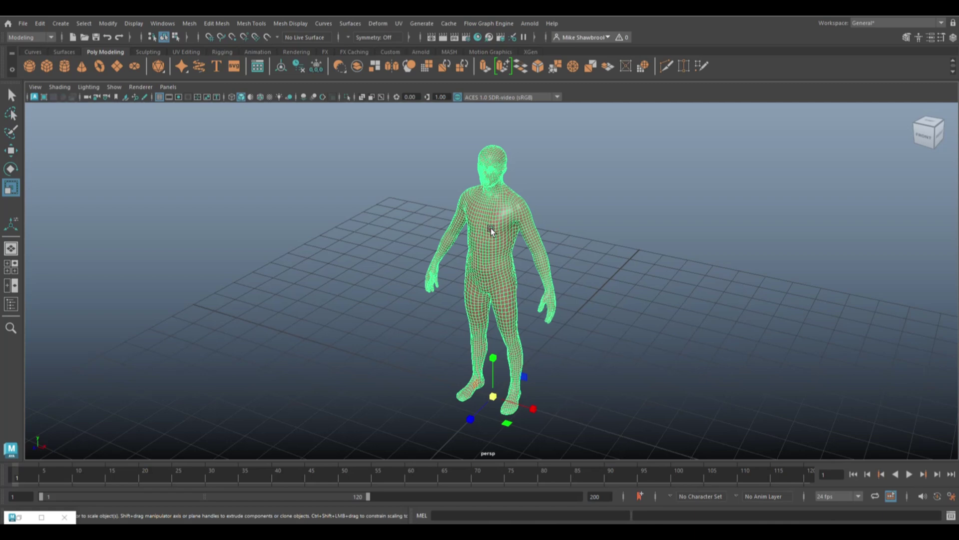
right_drag(490, 232, 507, 500)
Assign a new Arnold Standard Surface material to the figure
right_click(490, 277)
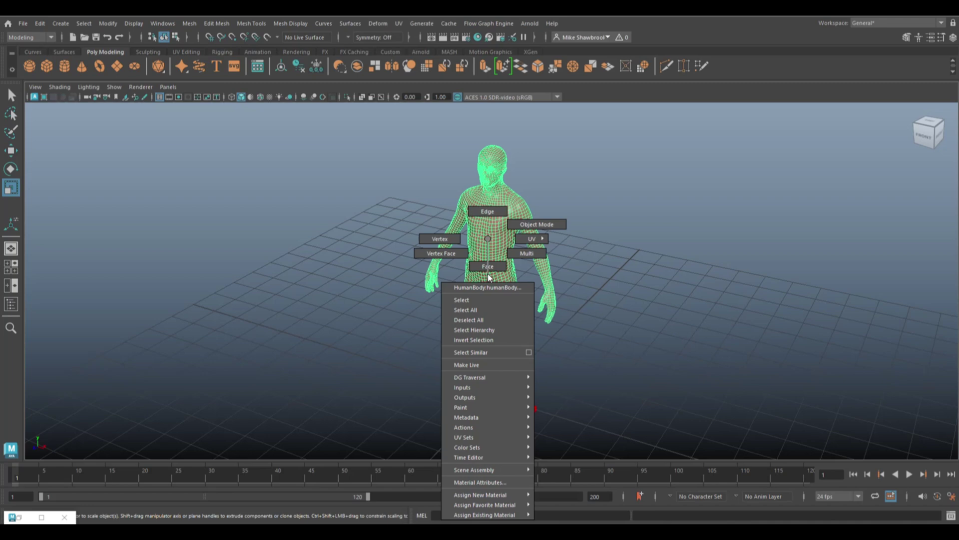
mouse_move(480, 495)
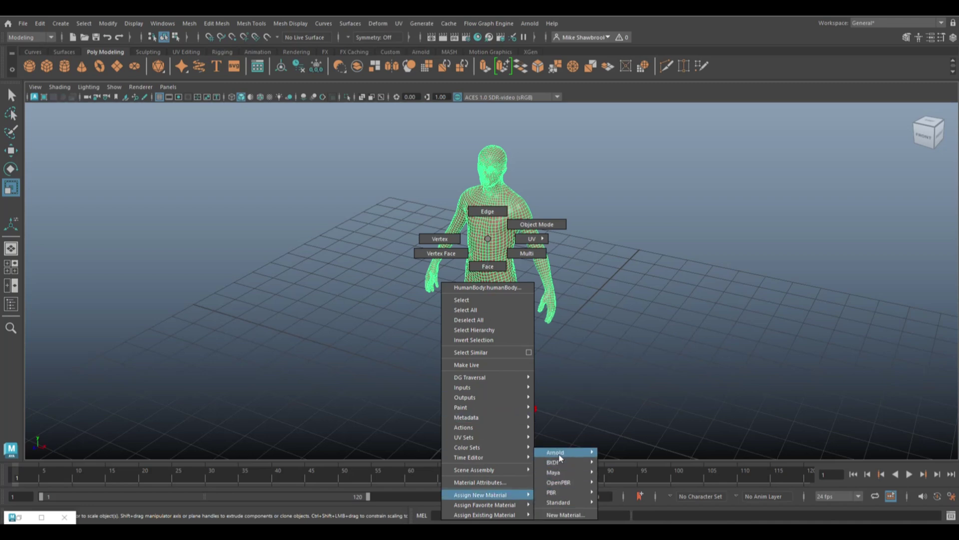
mouse_move(556, 452)
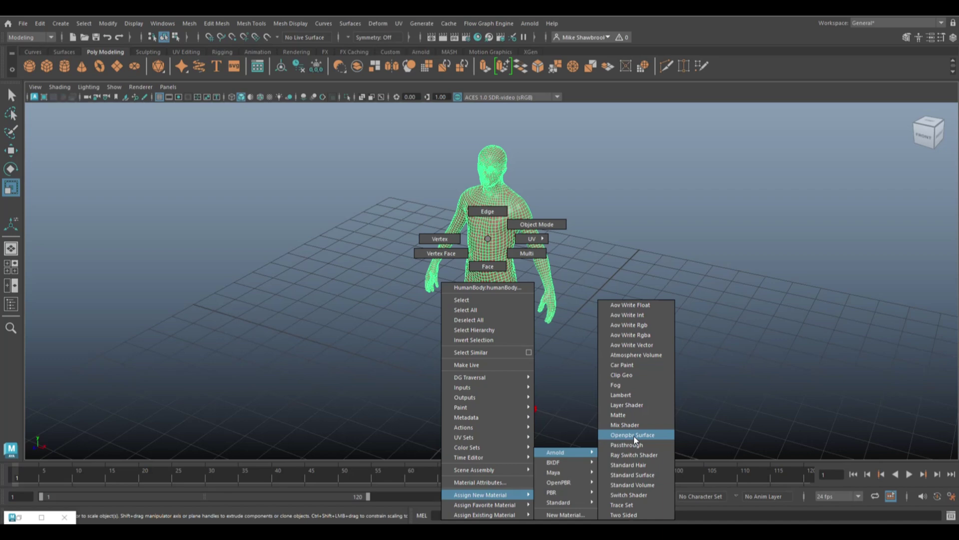
click(646, 476)
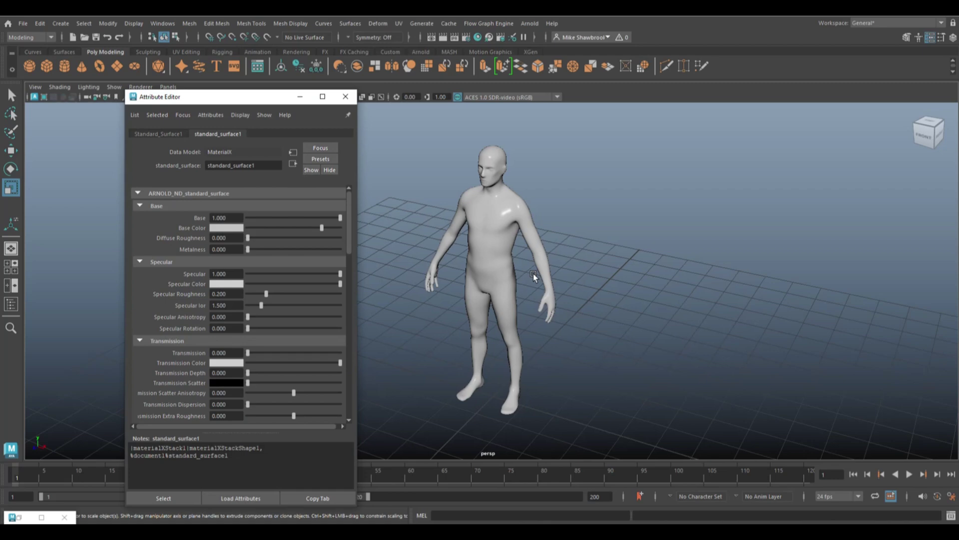
click(172, 135)
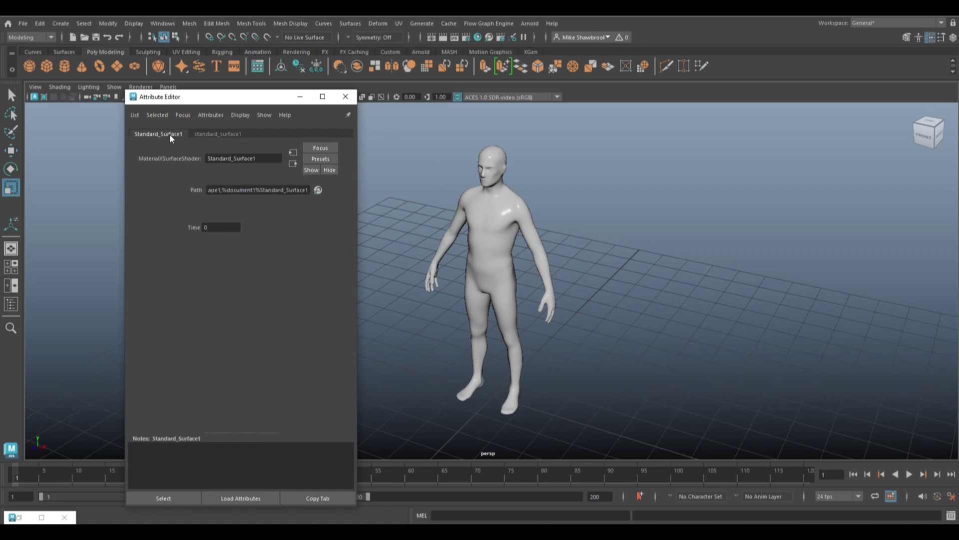
click(217, 135)
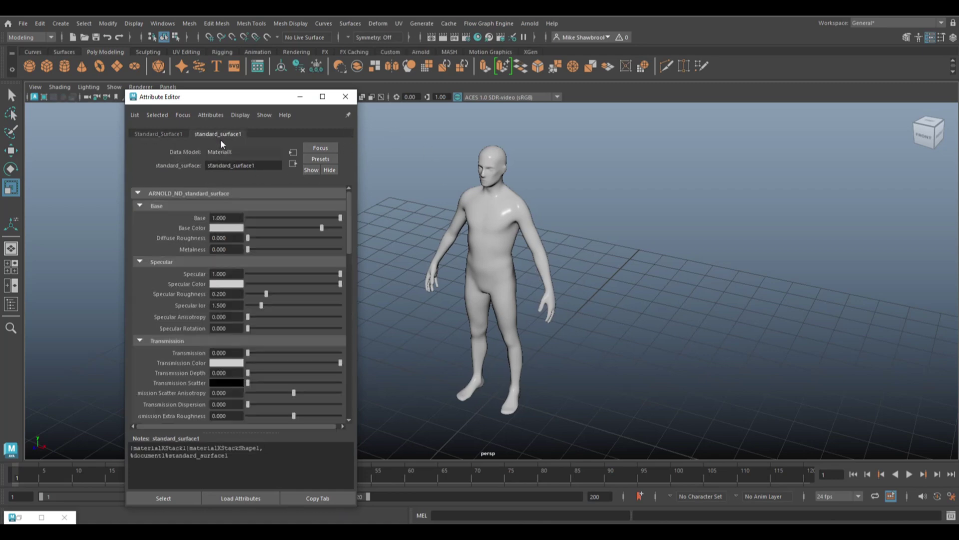
Give standard_surface1 a grey base colour, higher diffuse roughness and zero specular
click(231, 229)
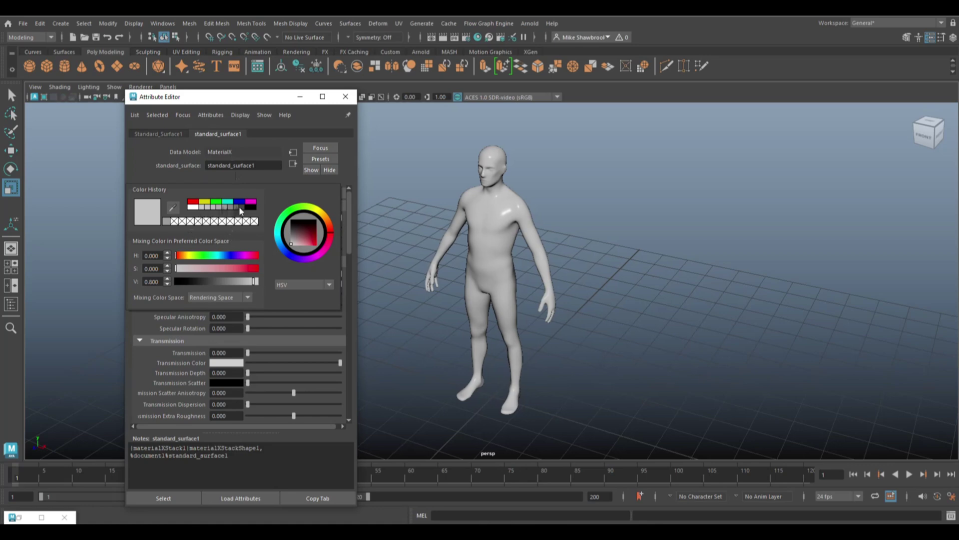
click(241, 211)
click(236, 210)
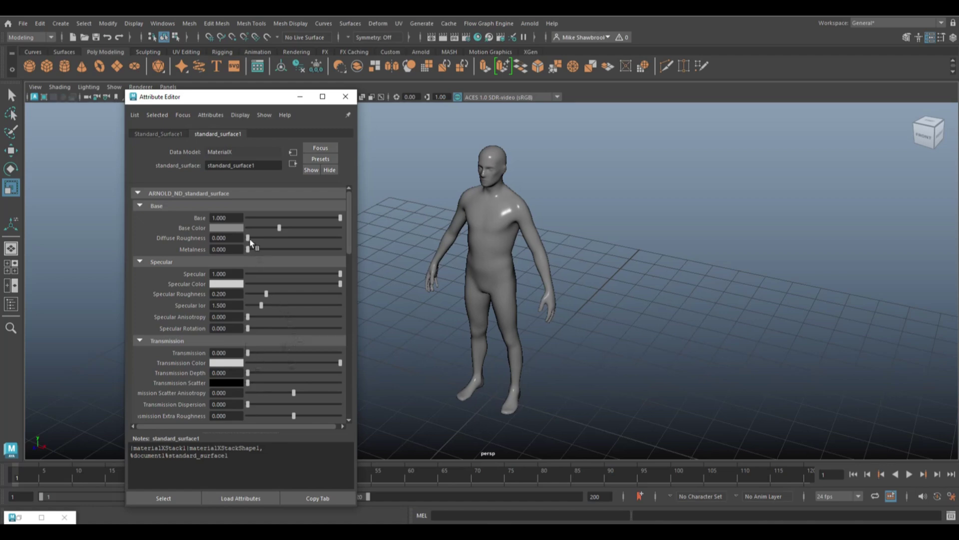
mouse_move(248, 238)
mouse_down()
mouse_move(287, 238)
mouse_move(250, 248)
mouse_up()
drag(340, 276, 213, 279)
click(345, 96)
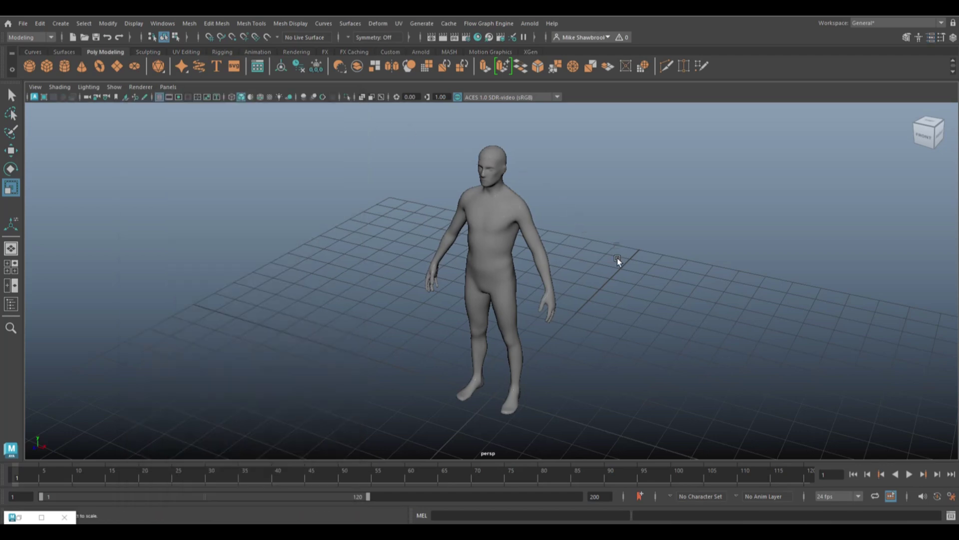
scroll(618, 260, up, 3)
scroll(625, 277, down, 3)
mouse_move(629, 313)
alt+mouse_down()
mouse_move(625, 275)
mouse_move(610, 290)
alt+mouse_up()
scroll(599, 285, up, 2)
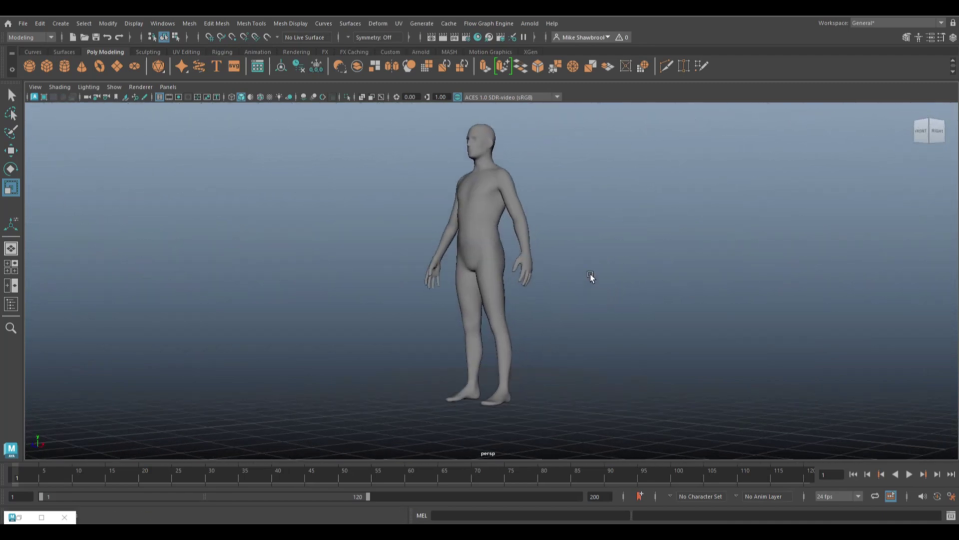
scroll(589, 258, up, 2)
scroll(593, 263, up, 2)
scroll(596, 280, up, 2)
scroll(596, 280, up, 2)
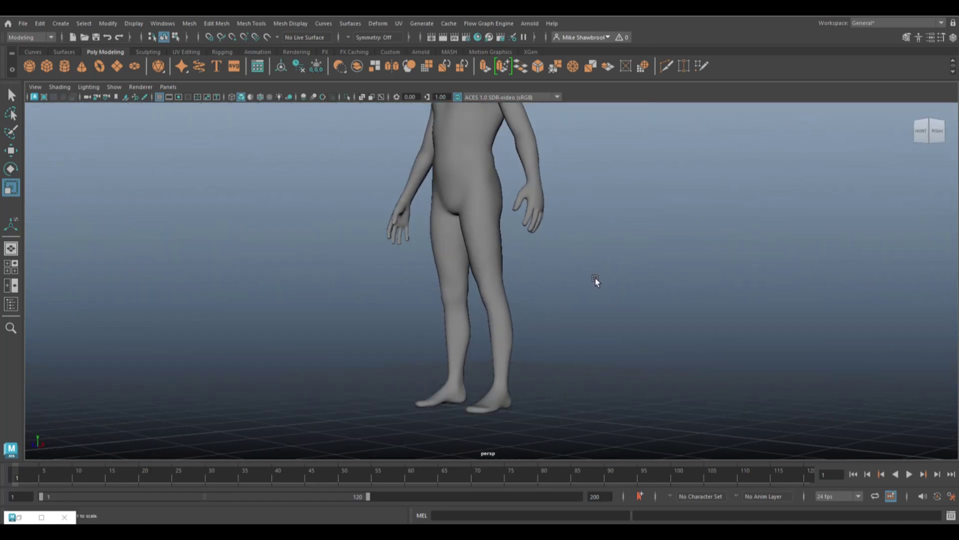
scroll(596, 280, up, 2)
click(500, 349)
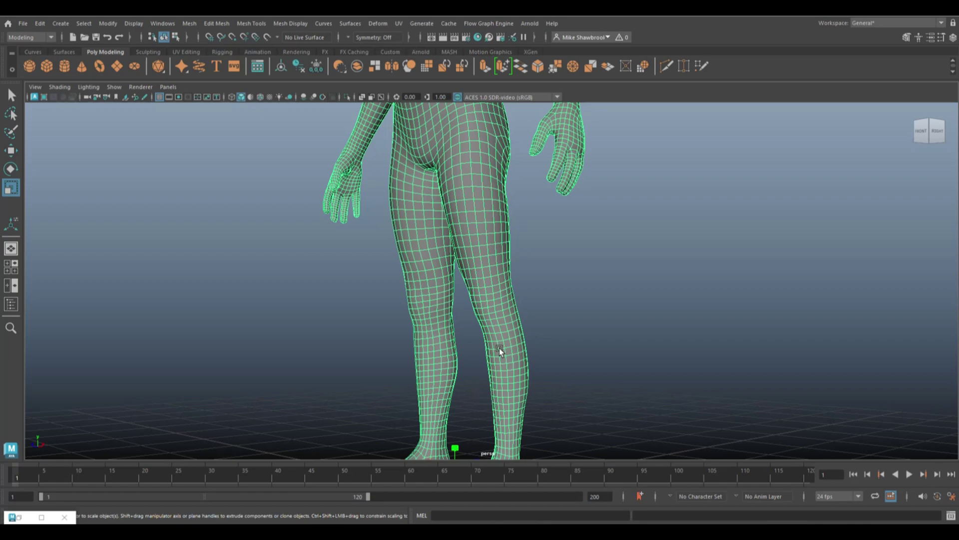
mouse_move(636, 356)
alt+mouse_down()
mouse_move(711, 365)
mouse_move(616, 362)
mouse_move(576, 341)
mouse_move(580, 364)
mouse_move(474, 377)
mouse_move(650, 355)
alt+mouse_up()
scroll(653, 355, up, 1)
scroll(658, 355, up, 2)
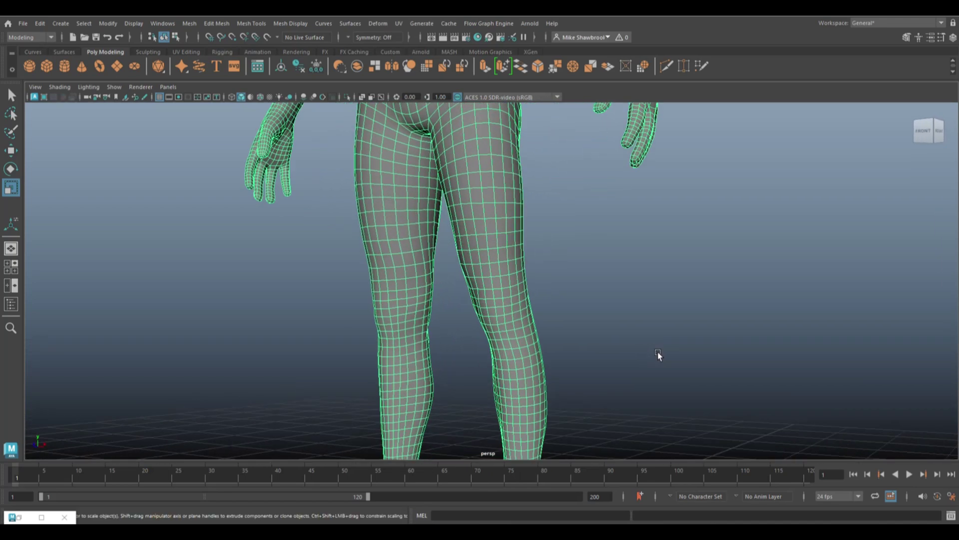
scroll(658, 356, up, 2)
scroll(527, 347, up, 1)
scroll(528, 346, up, 1)
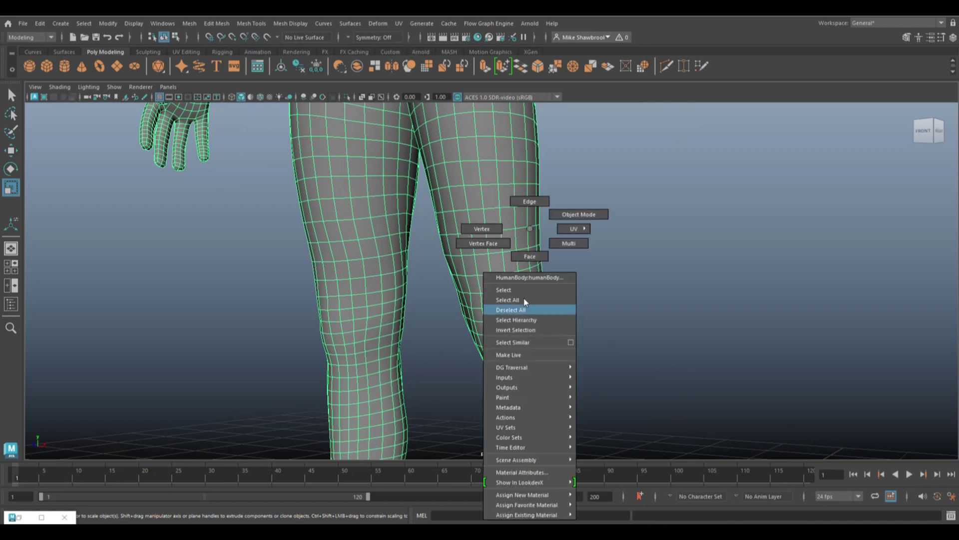
Select the ring of faces around the knee and grow it by two rings
right_drag(530, 341, 530, 257)
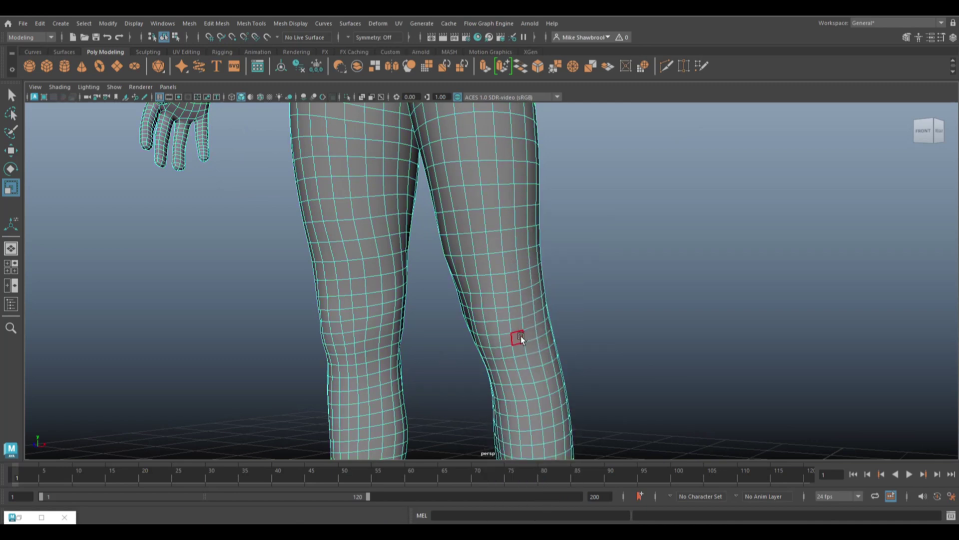
click(517, 339)
scroll(509, 349, up, 1)
scroll(508, 363, up, 1)
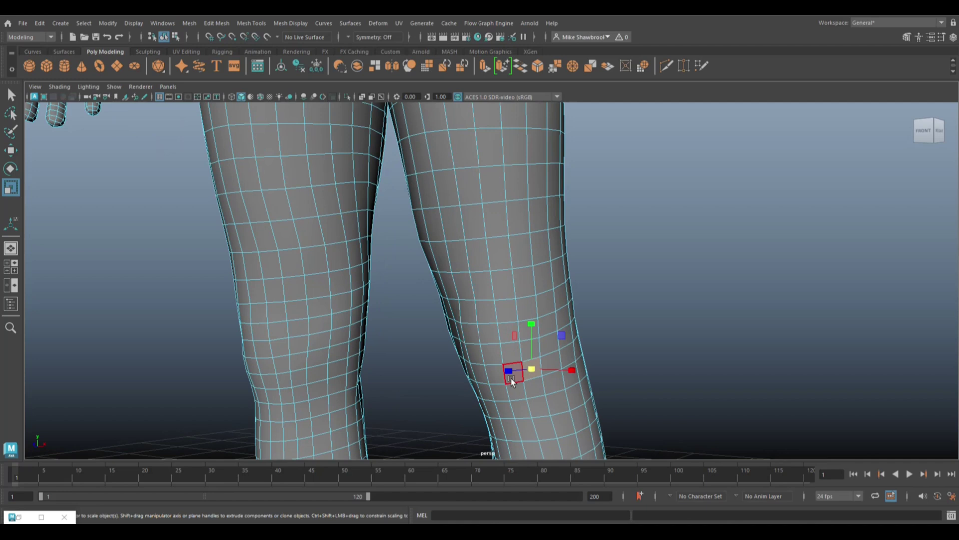
shift+double_click(512, 381)
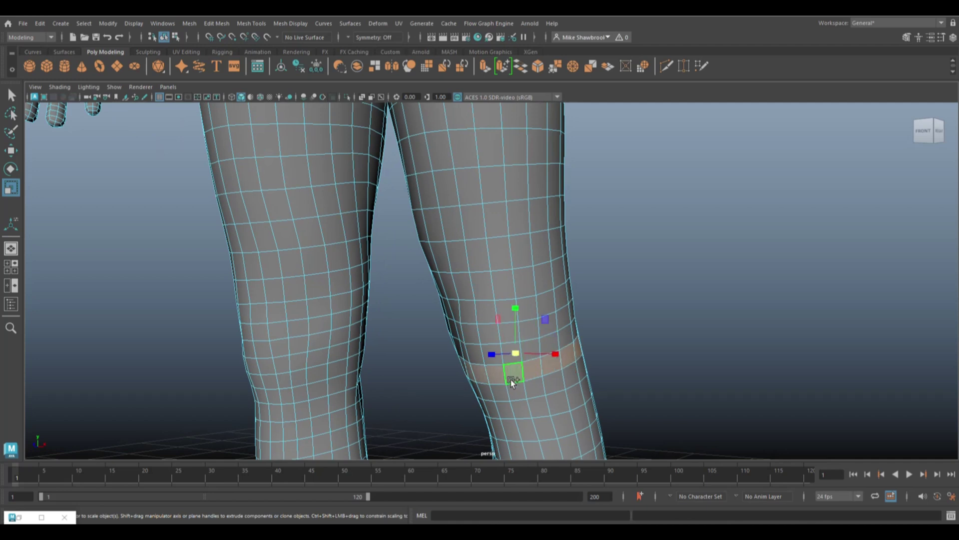
key(shift+period)
key(shift+period)
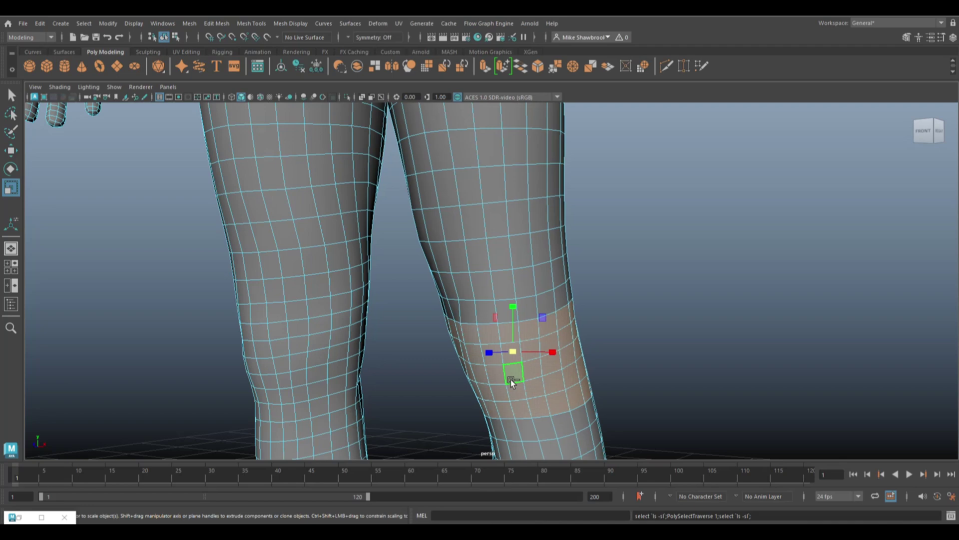
key(shift+period)
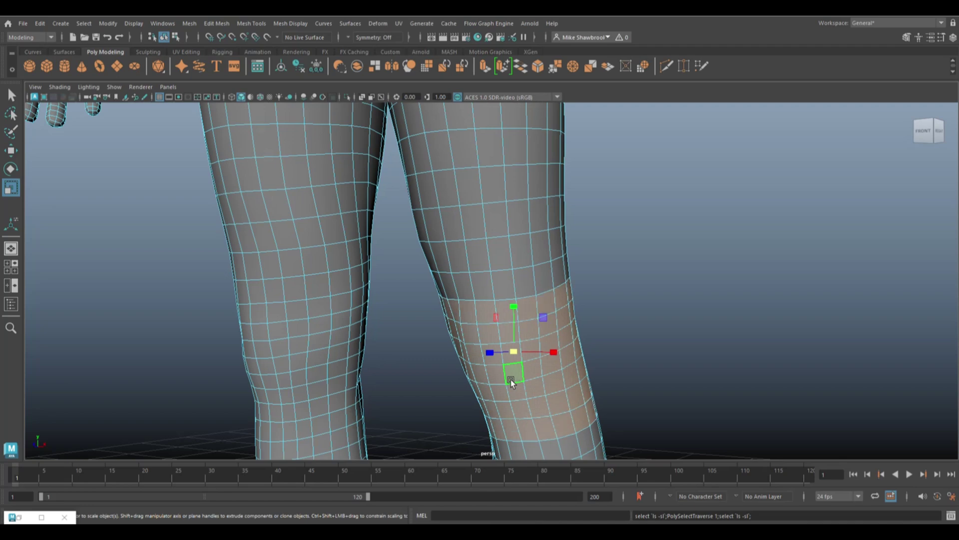
Orbit and pan to inspect the knee face selection from the side
mouse_move(802, 360)
alt+mouse_down()
mouse_move(713, 364)
mouse_move(721, 365)
mouse_move(728, 333)
alt+mouse_up()
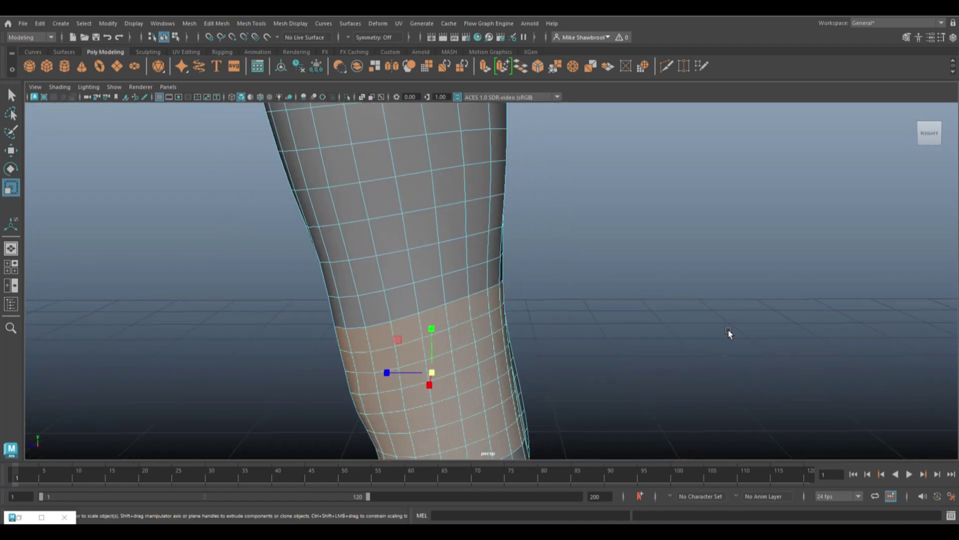
alt+middle_drag(729, 333, 832, 208)
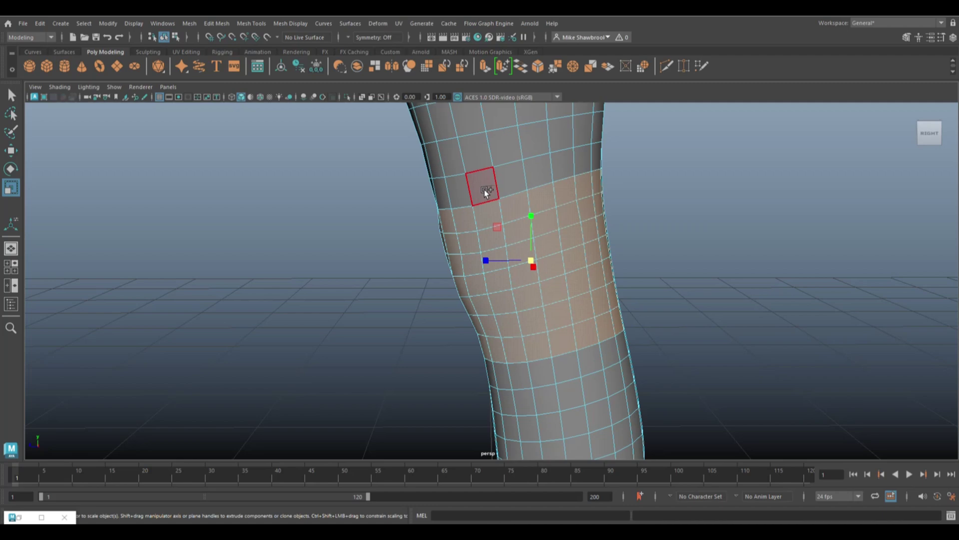
scroll(677, 342, down, 3)
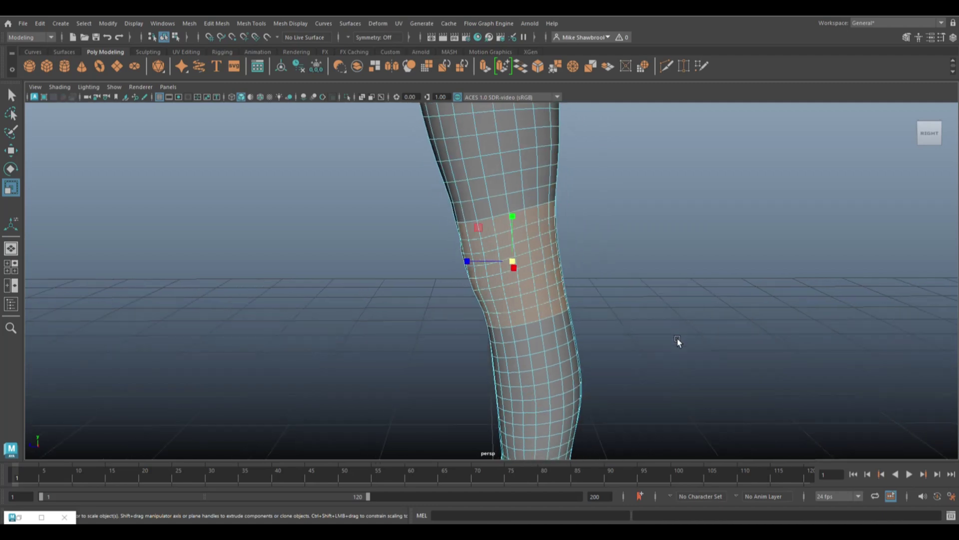
mouse_move(677, 342)
alt+mouse_down()
mouse_move(667, 381)
mouse_move(816, 370)
mouse_move(691, 370)
mouse_move(691, 385)
mouse_move(701, 363)
mouse_move(718, 357)
mouse_move(732, 379)
mouse_move(681, 378)
alt+mouse_up()
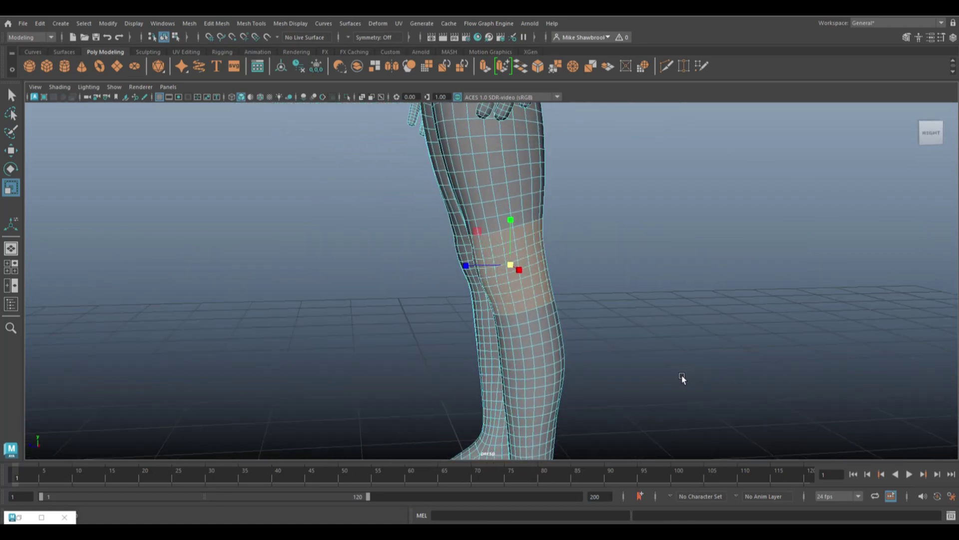
Duplicate the knee faces and select the new polySurface2 in the Outliner
click(217, 24)
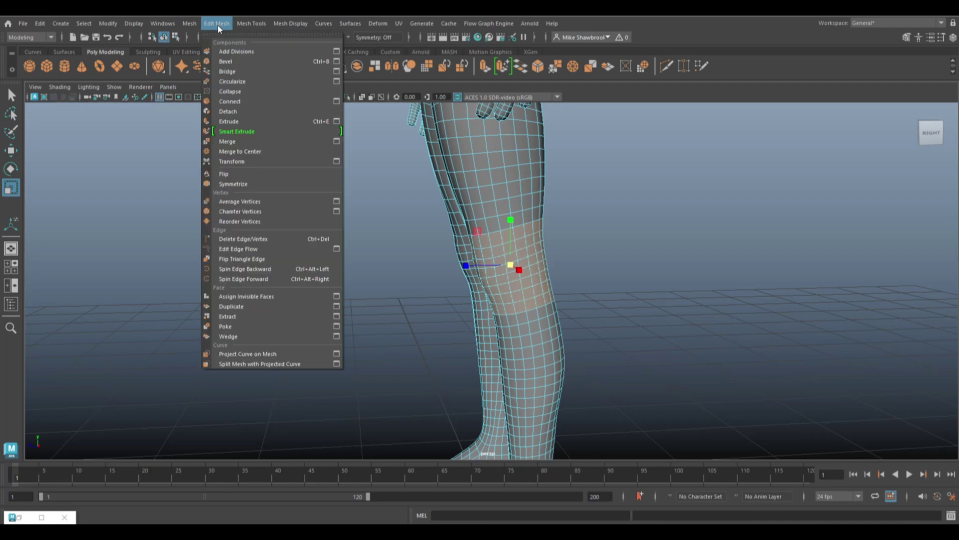
click(245, 306)
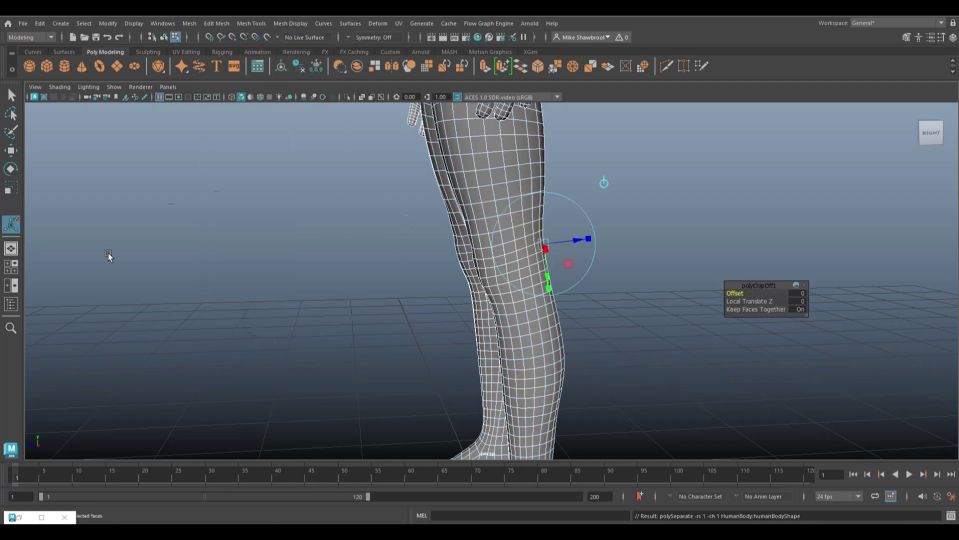
click(10, 308)
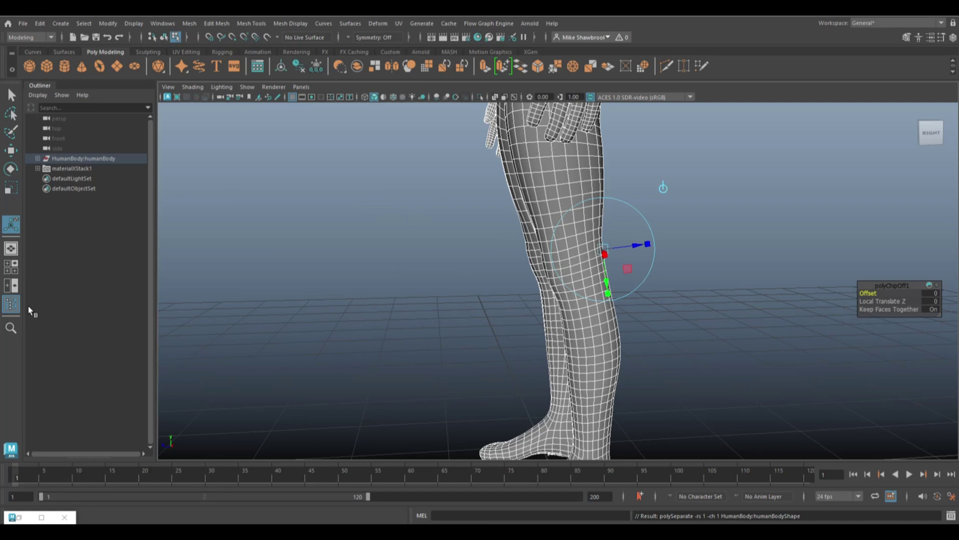
click(38, 158)
drag(74, 168, 79, 180)
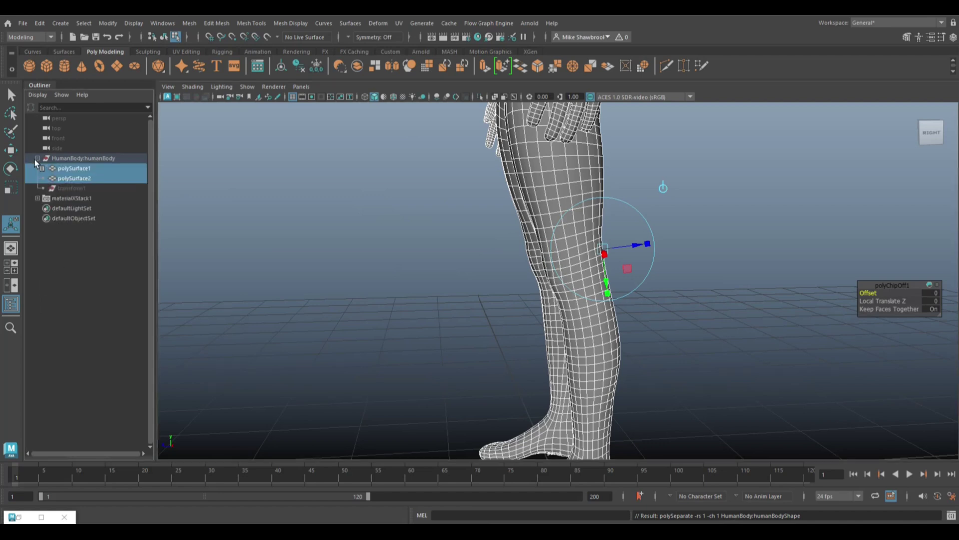
click(87, 172)
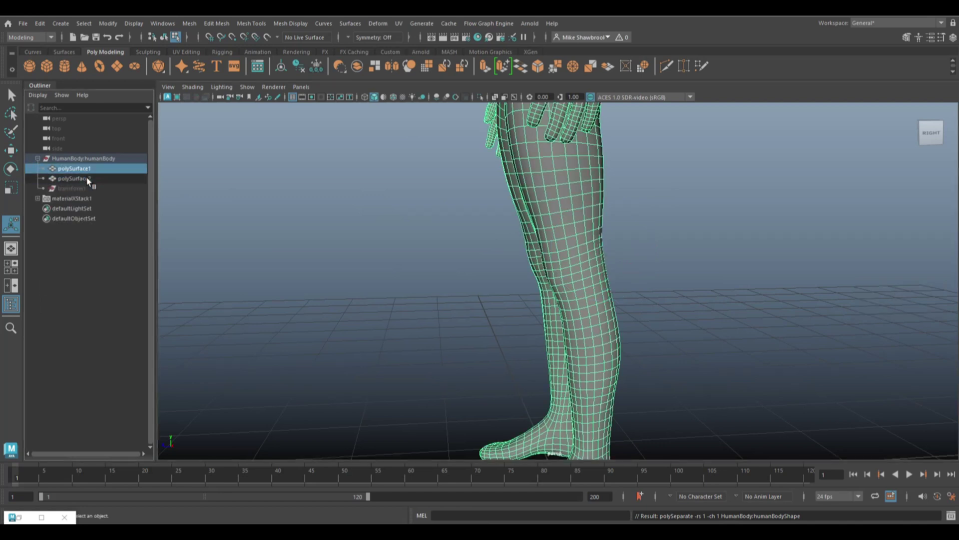
click(88, 177)
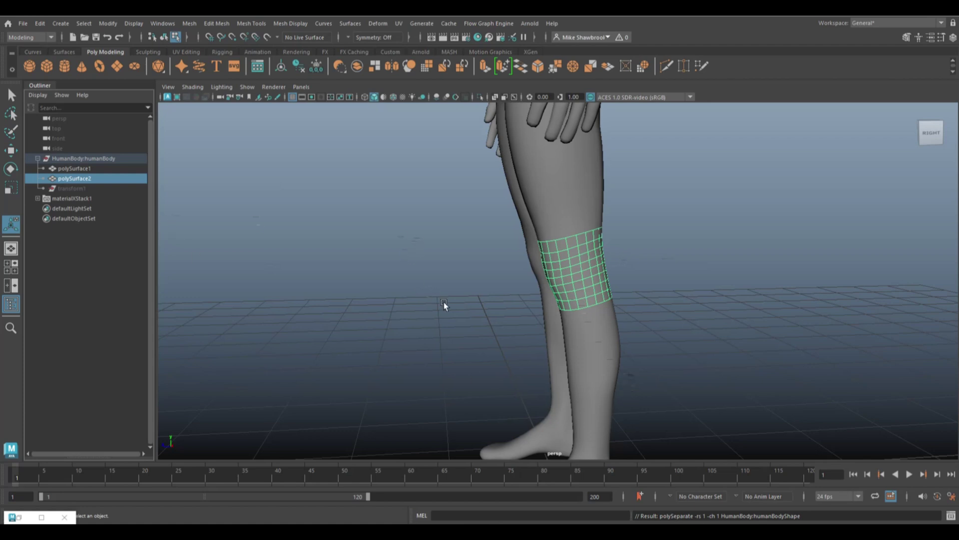
Switch to the Move tool and browse the Display and Modify menus
key(w)
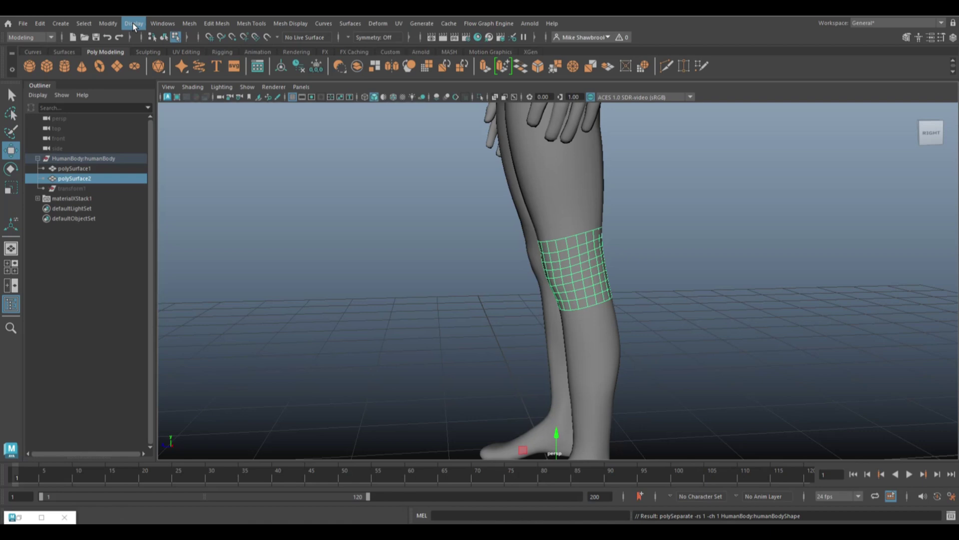
click(133, 26)
click(153, 101)
click(107, 26)
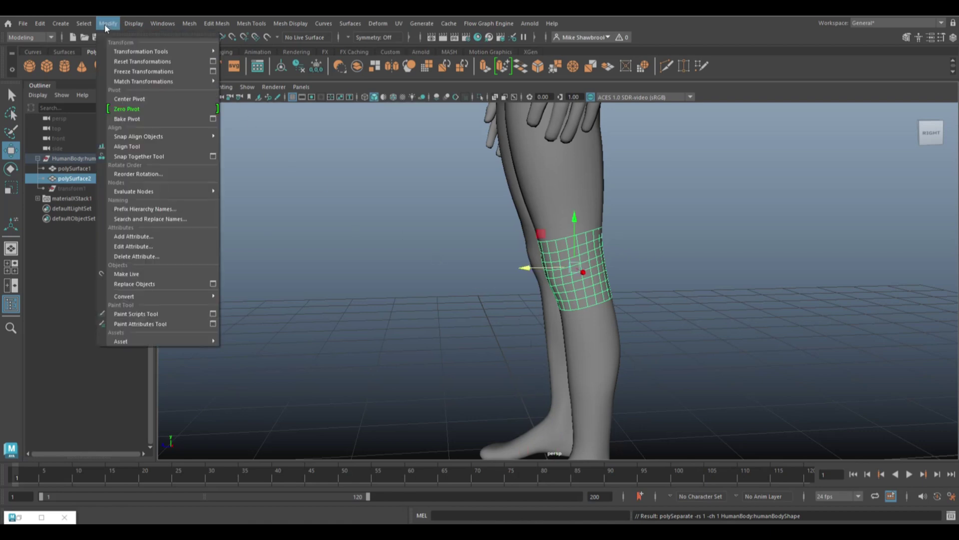
Move polySurface2 off the leg to the left along X
click(128, 99)
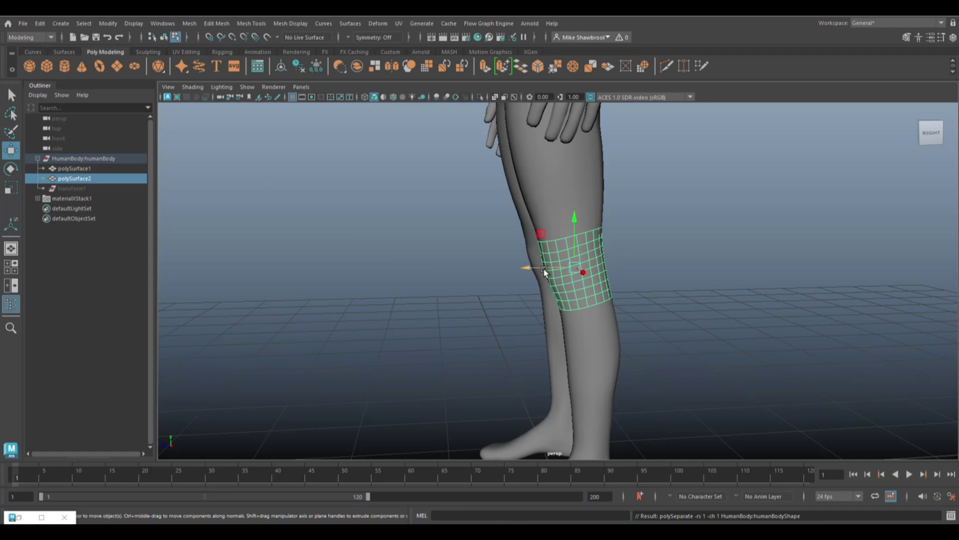
drag(531, 268, 357, 271)
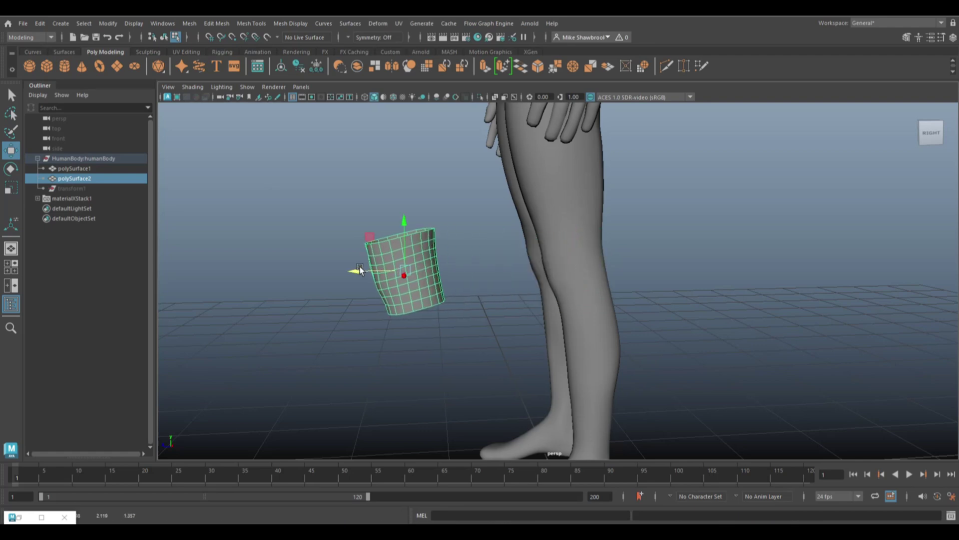
mouse_move(400, 212)
alt+mouse_down()
mouse_move(367, 264)
mouse_move(353, 252)
mouse_move(505, 255)
alt+mouse_up()
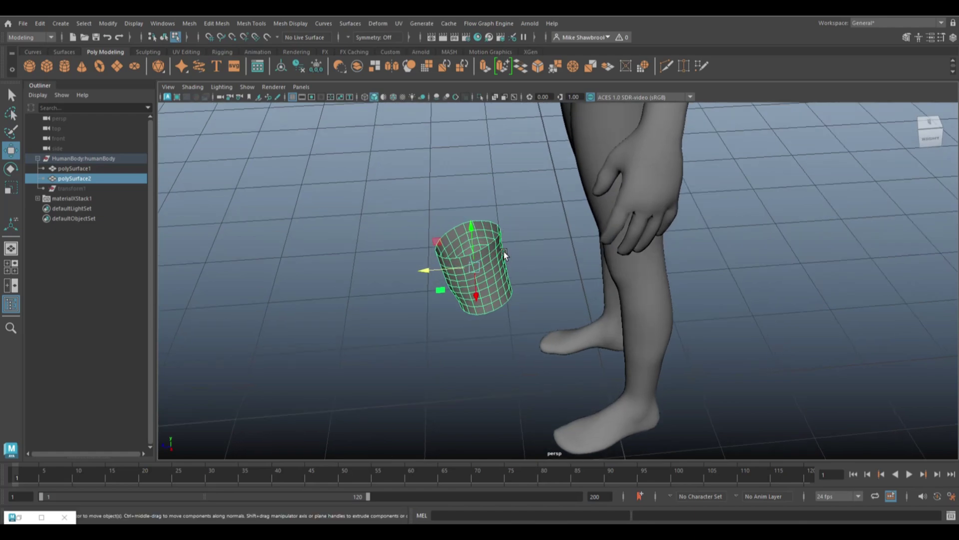
Isolate the knee patch with Ctrl+1 and frame it in the view
key(ctrl+1)
alt+right_drag(931, 229, 910, 261)
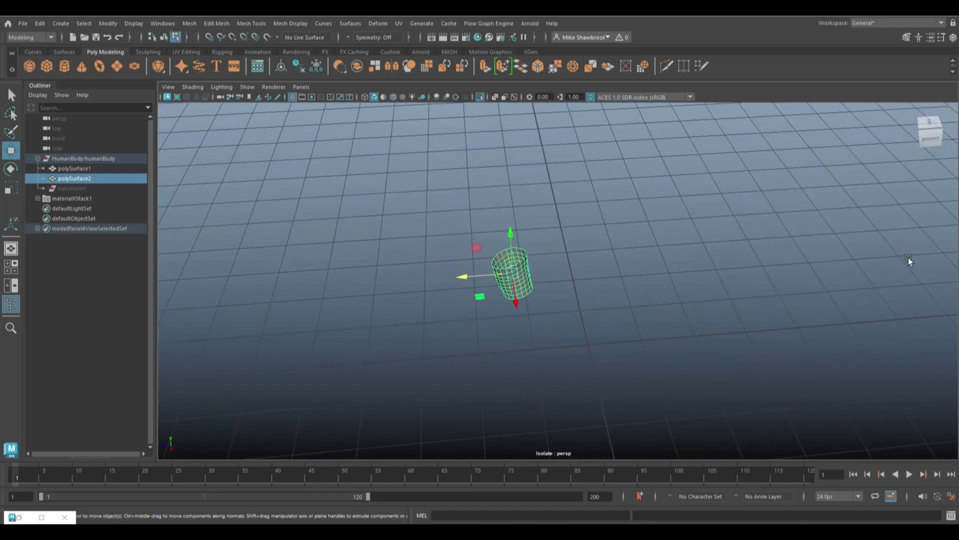
mouse_move(909, 261)
alt+mouse_down()
mouse_move(718, 304)
mouse_move(775, 272)
mouse_move(880, 267)
mouse_move(770, 276)
alt+mouse_up()
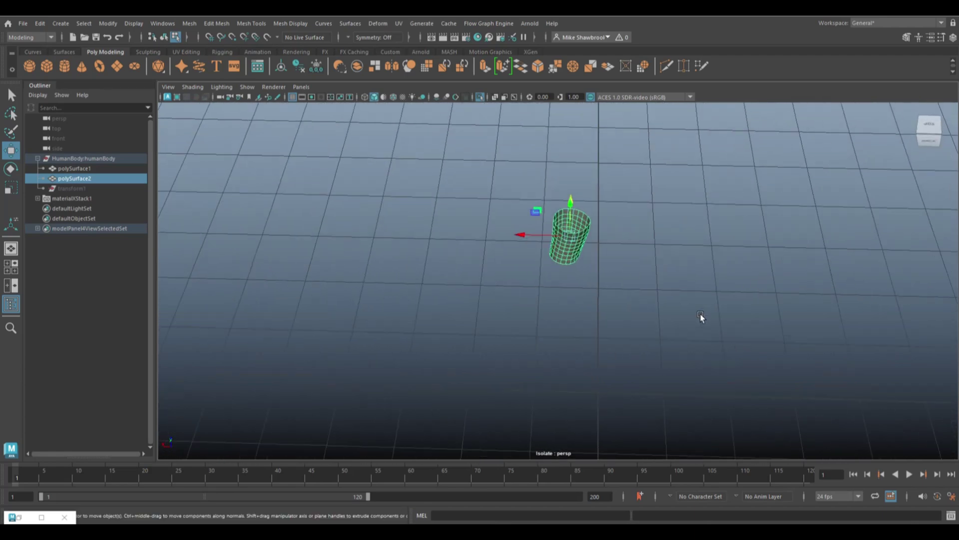
mouse_move(701, 317)
alt+mouse_down()
mouse_move(687, 312)
mouse_move(692, 274)
mouse_move(654, 367)
alt+mouse_up()
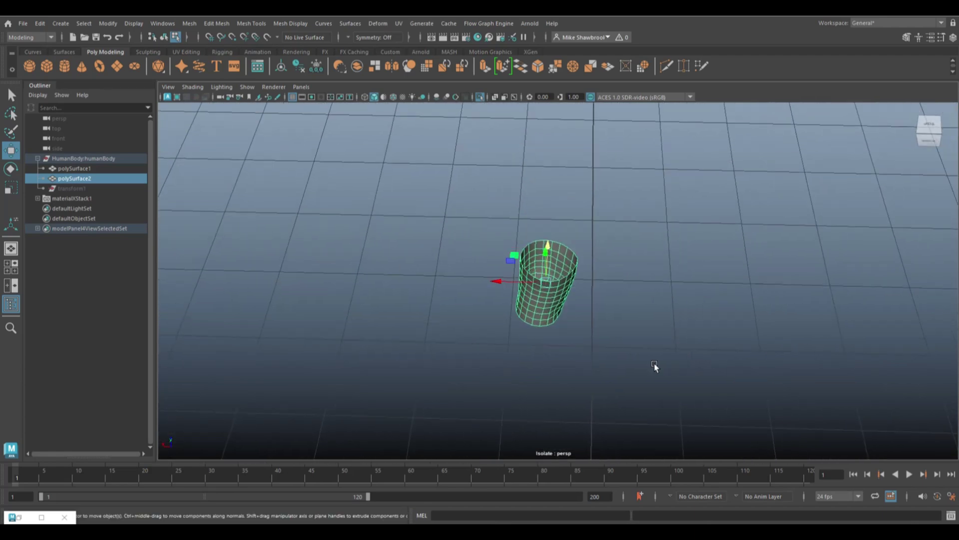
scroll(655, 367, up, 3)
scroll(655, 366, up, 1)
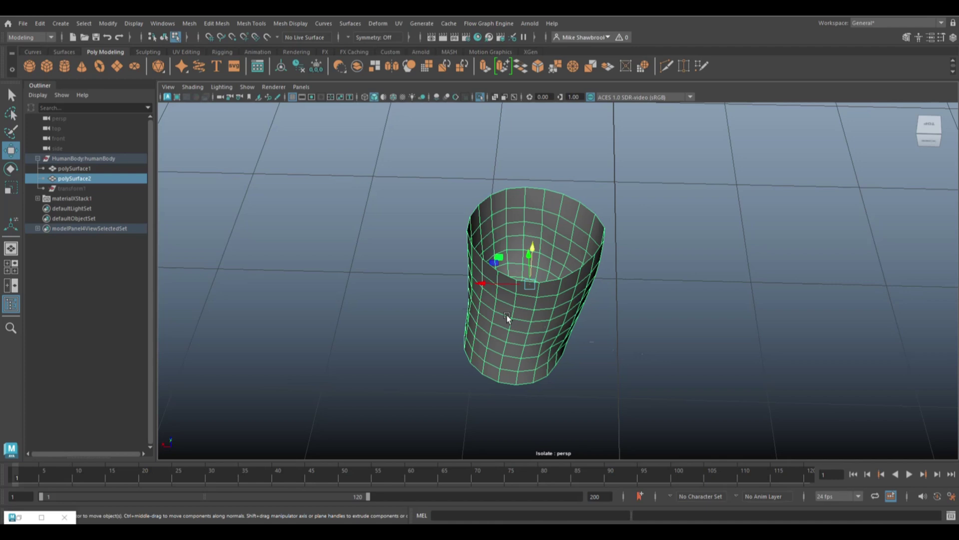
Delete a grown strip of front faces to cut a slit in the knee tube
right_drag(529, 290, 524, 317)
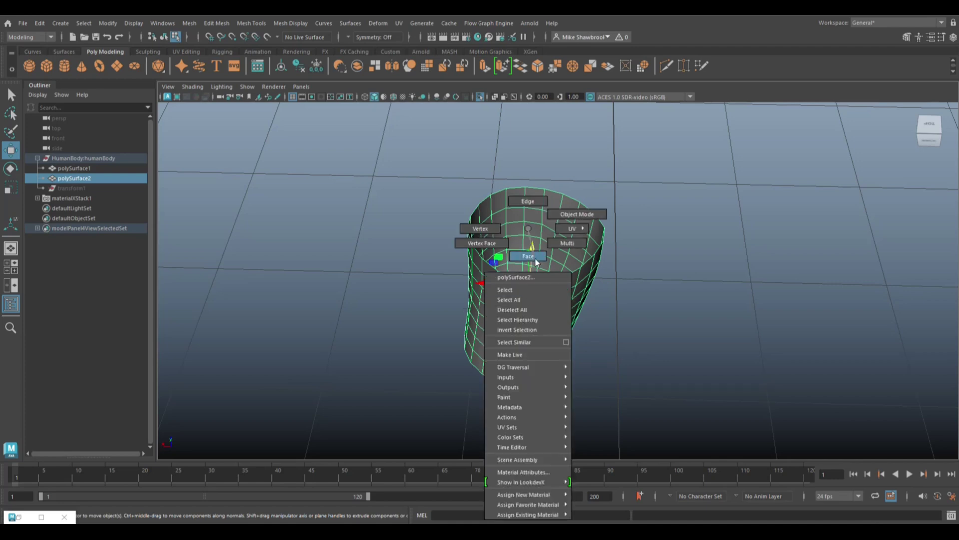
click(514, 329)
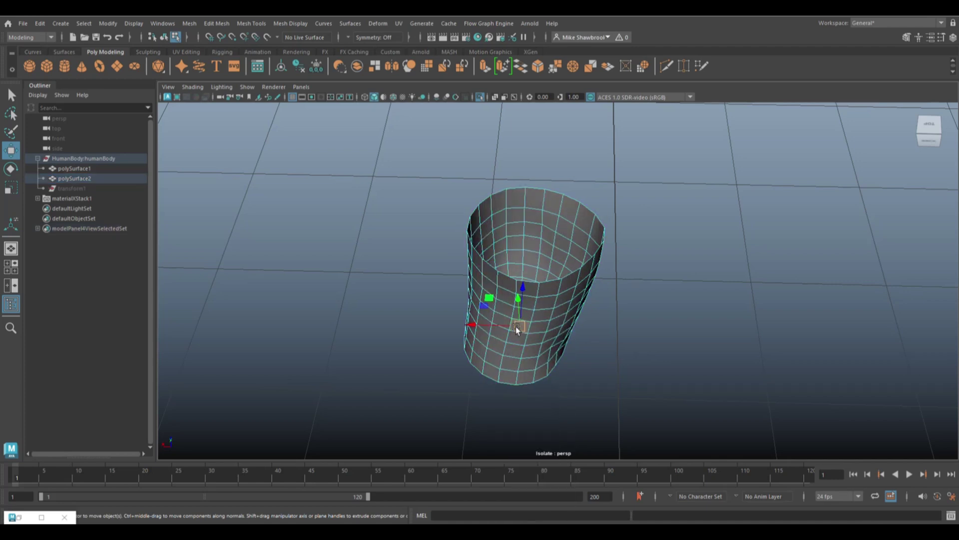
click(515, 342)
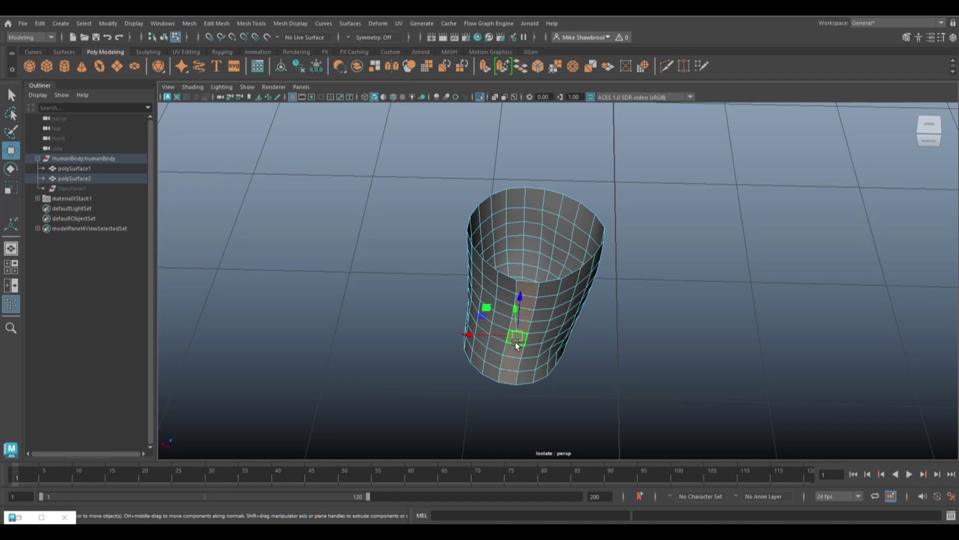
key(shift+period)
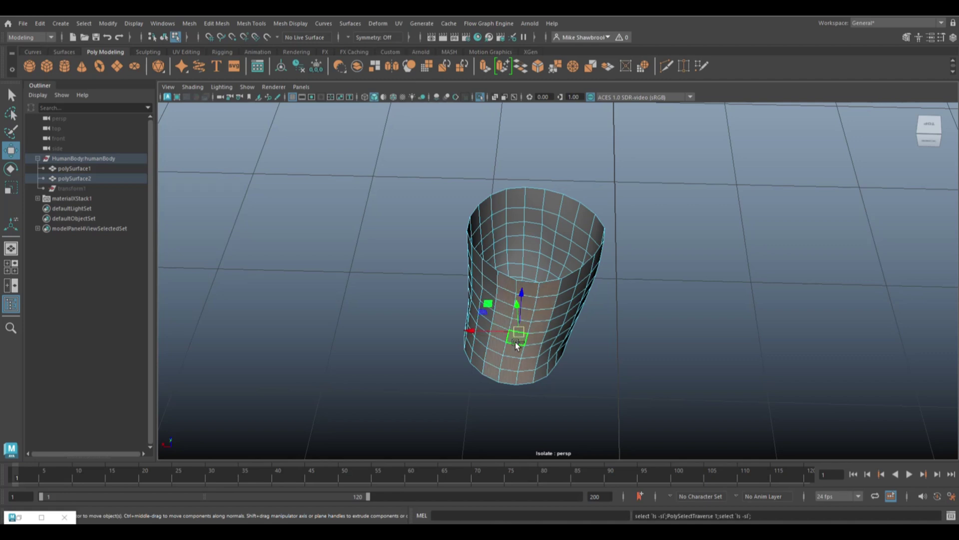
key(Delete)
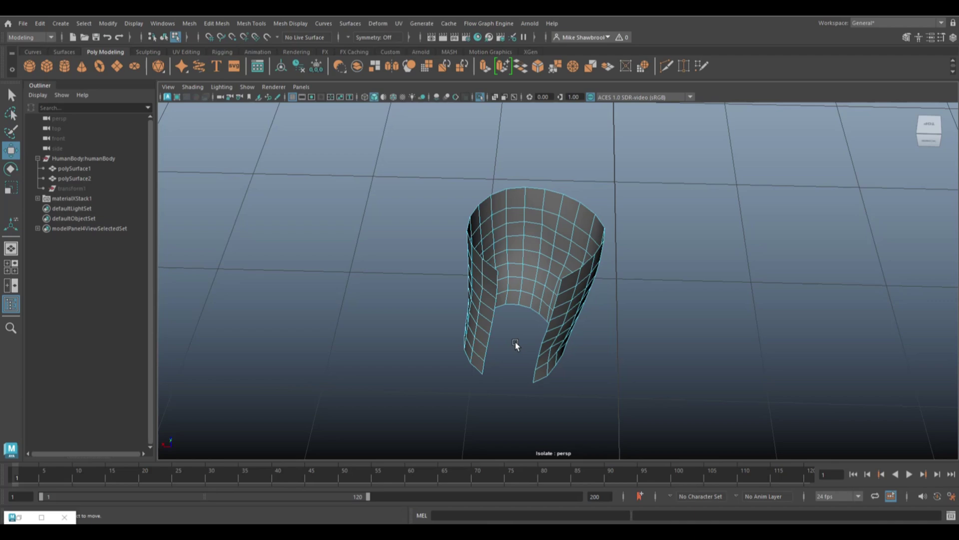
mouse_move(578, 352)
alt+mouse_down()
mouse_move(632, 344)
mouse_move(637, 304)
alt+mouse_up()
right_drag(664, 232, 617, 251)
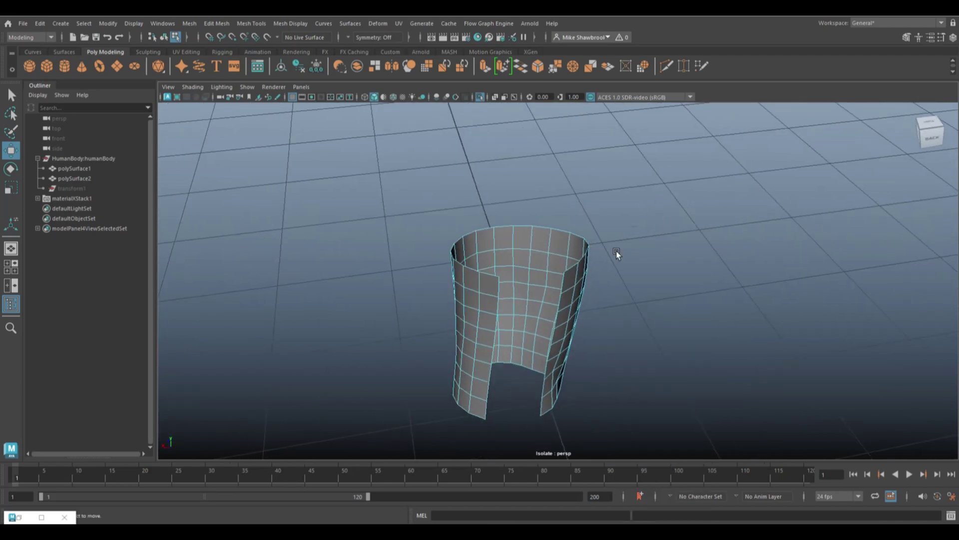
Extrude the seam edge loop and stretch the new strip partway across the opening
click(497, 292)
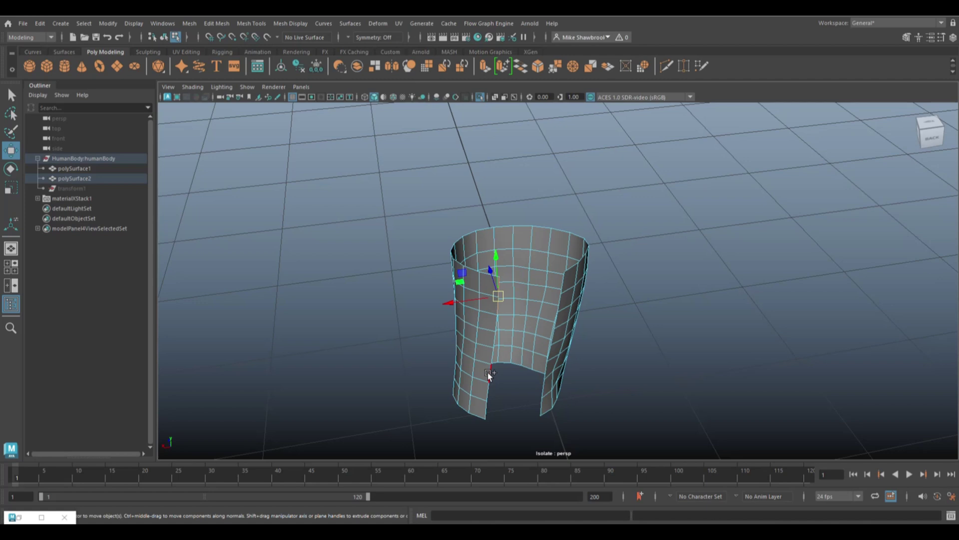
double_click(487, 390)
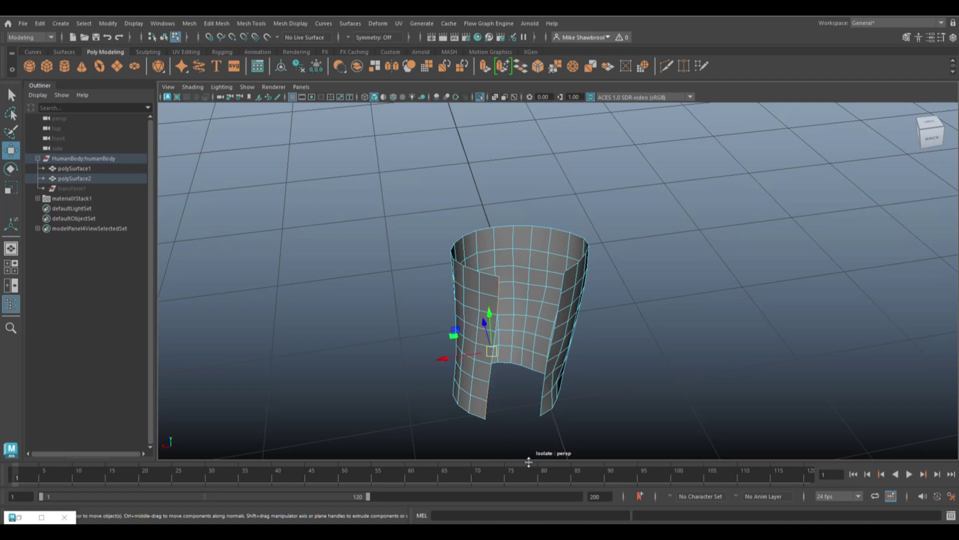
key(ctrl+e)
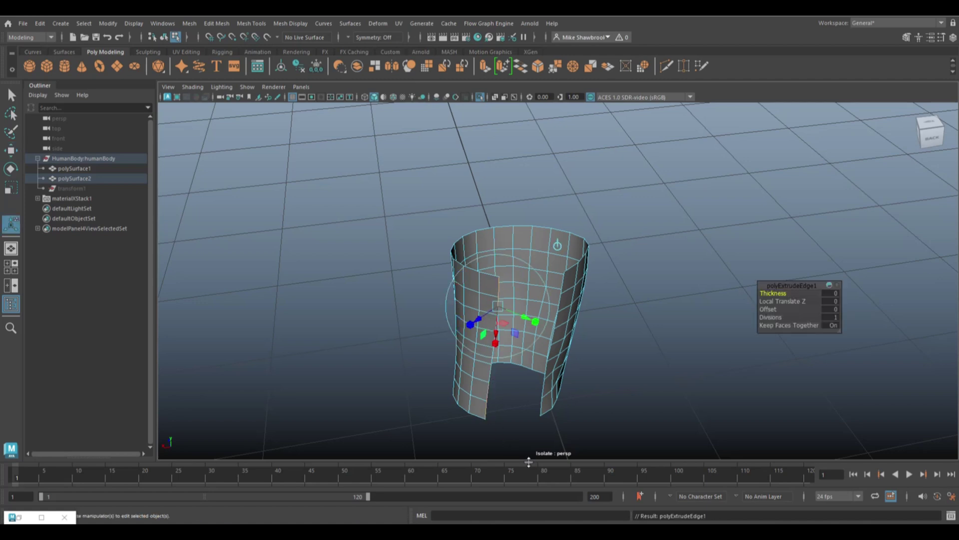
key(w)
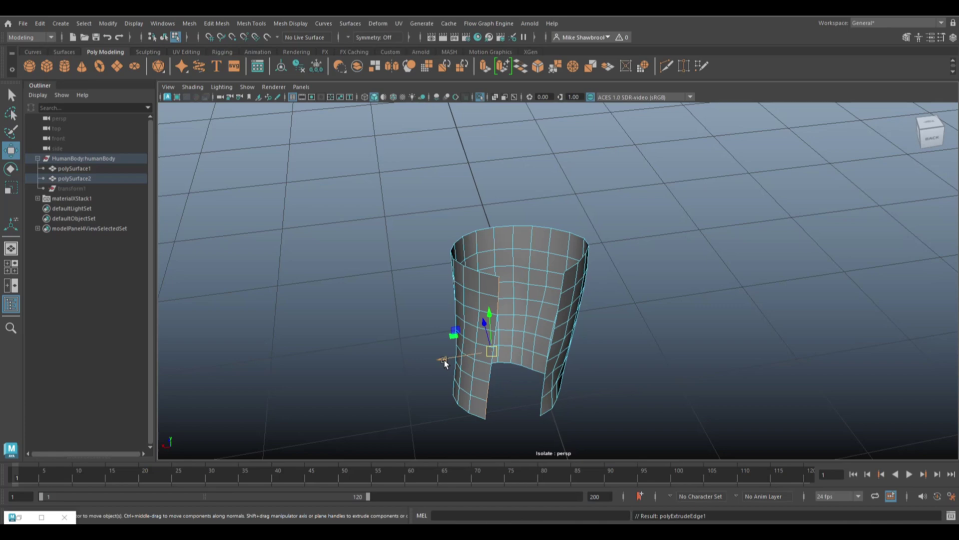
drag(446, 358, 469, 366)
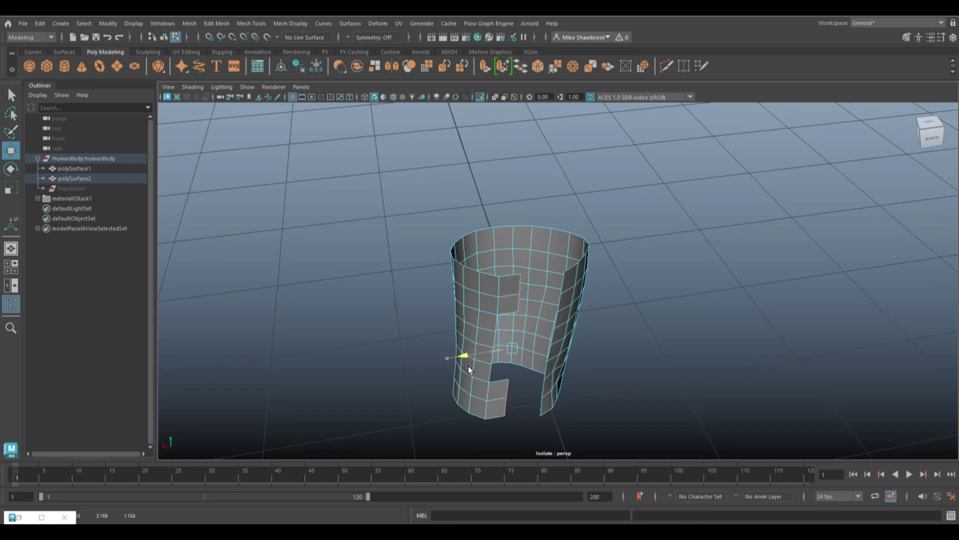
alt+drag(500, 392, 524, 431)
Extrude the lower strap edges and slide them across the opening
key(q)
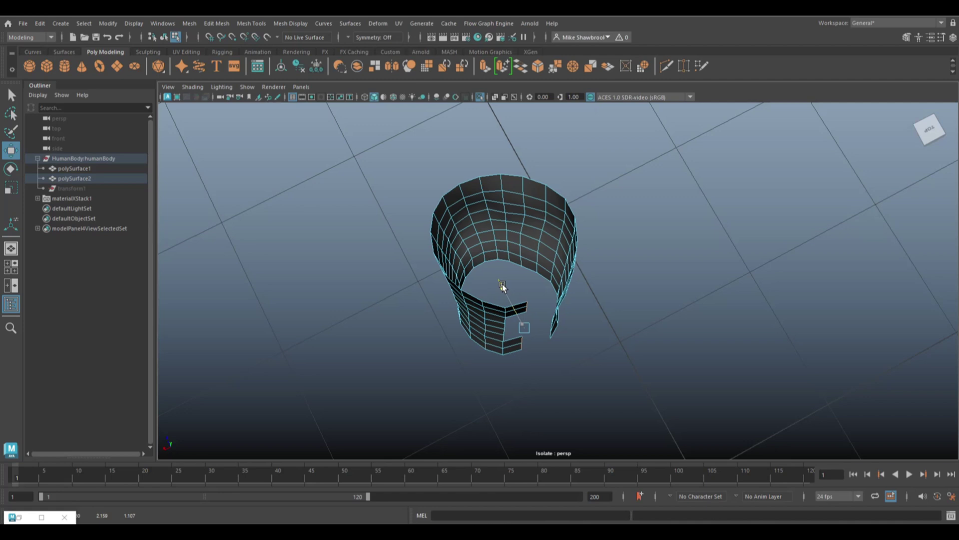
shift+right_drag(503, 287, 503, 292)
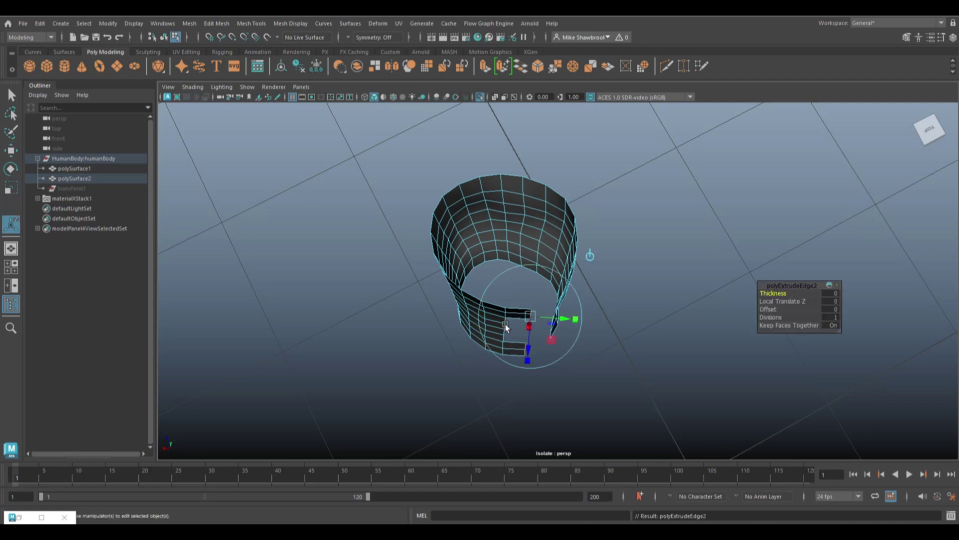
key(w)
drag(489, 355, 511, 356)
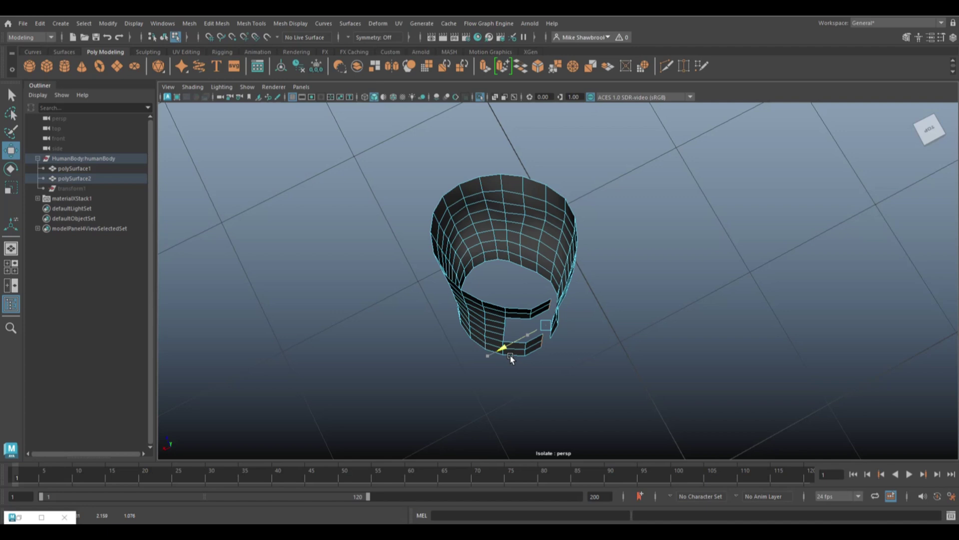
drag(512, 355, 509, 355)
alt+drag(595, 391, 585, 375)
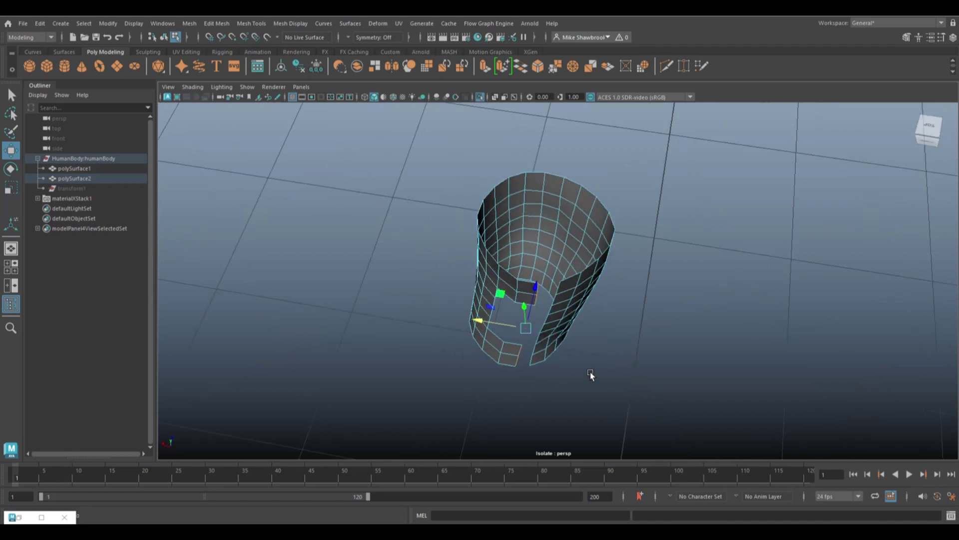
Extrude the upper strap edge, stretch it across the gap, and adjust its end
key(ctrl+e)
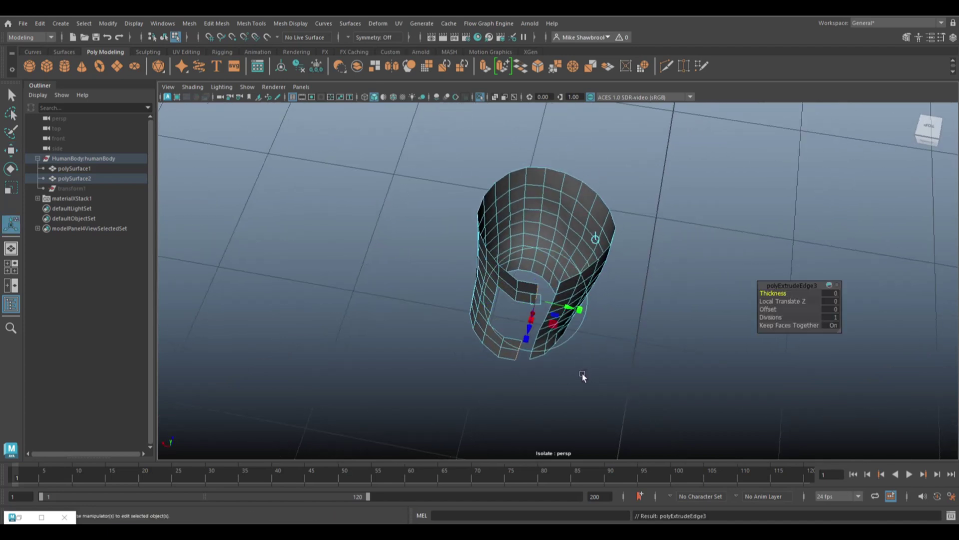
drag(485, 322, 506, 327)
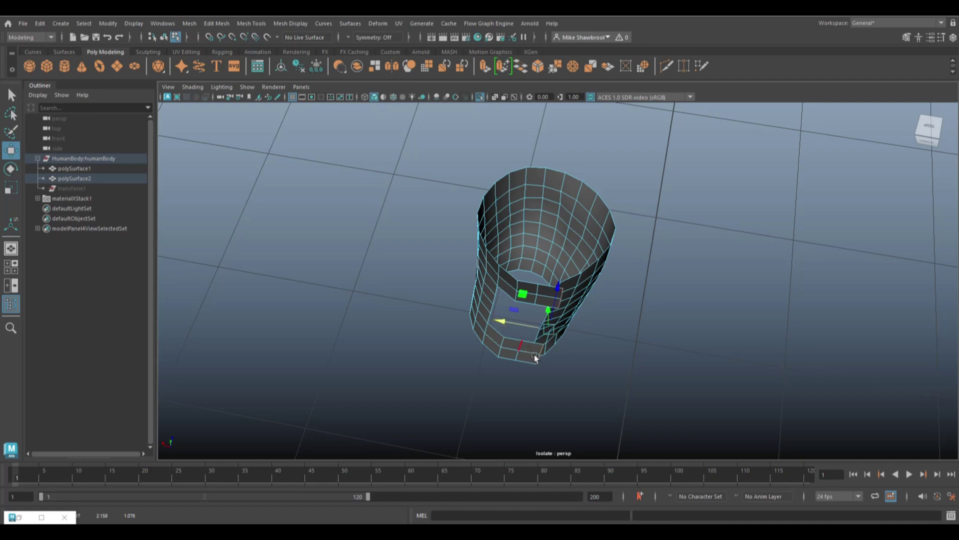
alt+drag(553, 367, 551, 361)
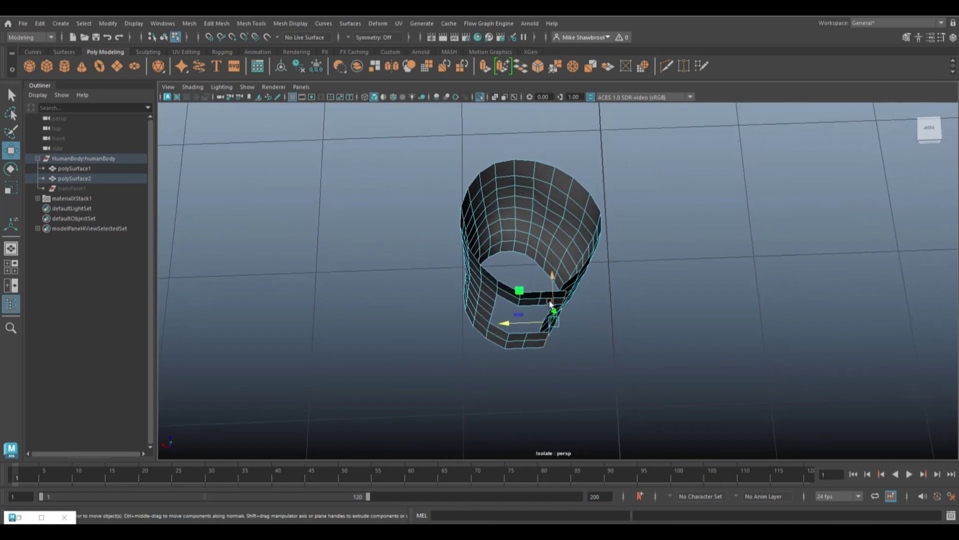
middle_drag(553, 279, 552, 277)
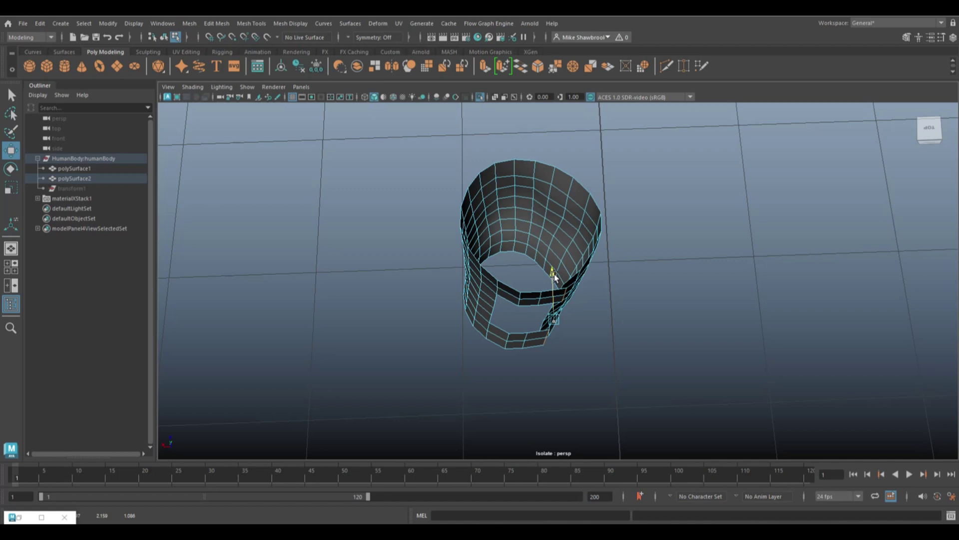
Slide the upper and lower strap-end vertices sideways into line, then return to Object Mode
mouse_move(634, 328)
alt+mouse_down()
mouse_move(676, 342)
mouse_move(576, 336)
alt+mouse_up()
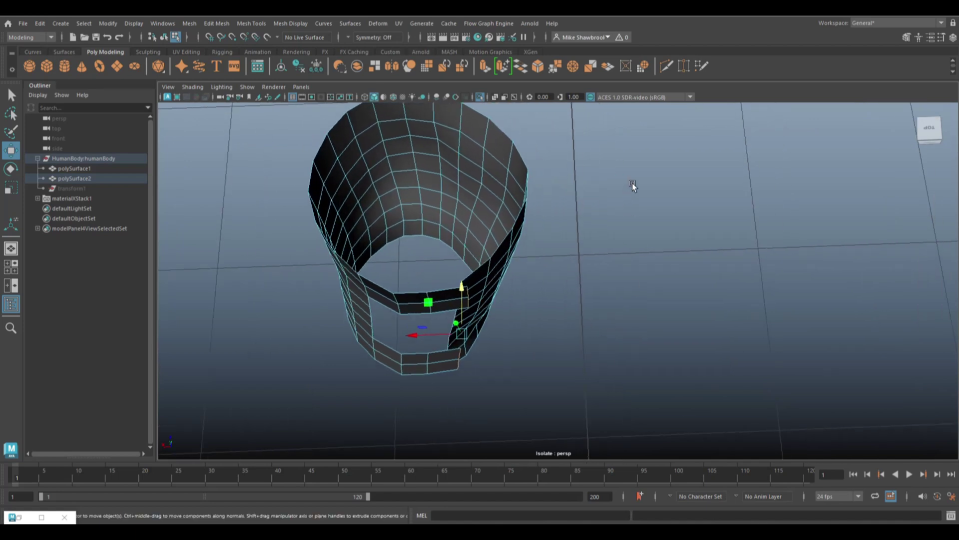
right_drag(631, 186, 595, 212)
click(467, 298)
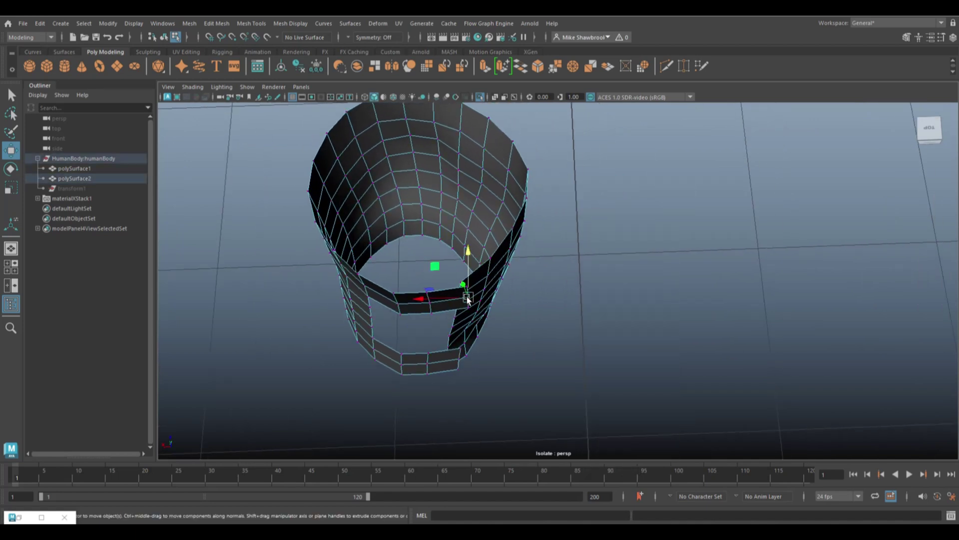
shift+click(457, 358)
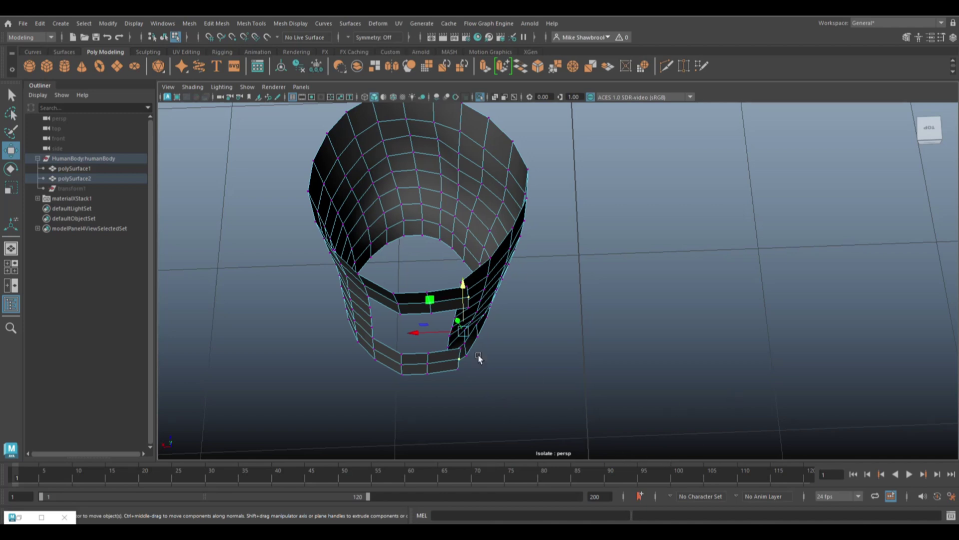
click(414, 330)
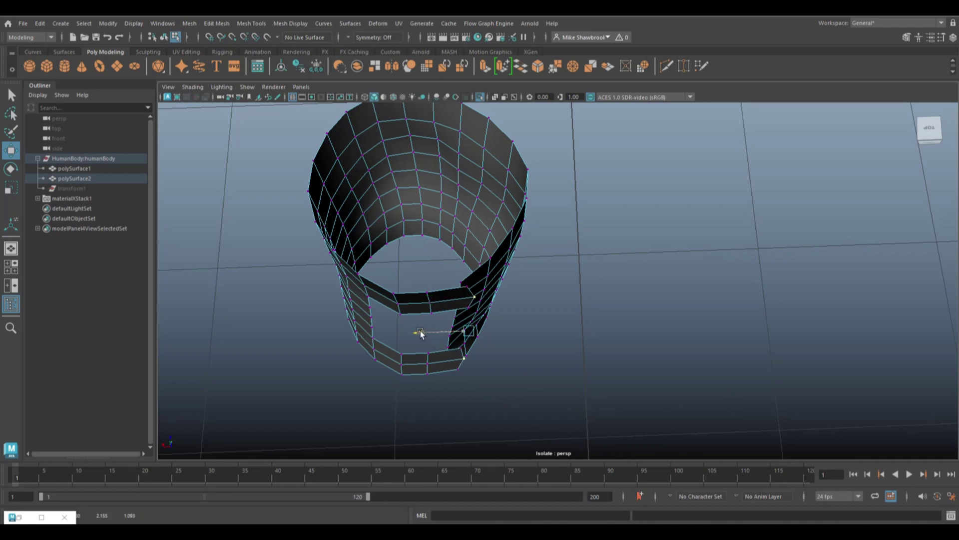
right_drag(564, 268, 606, 217)
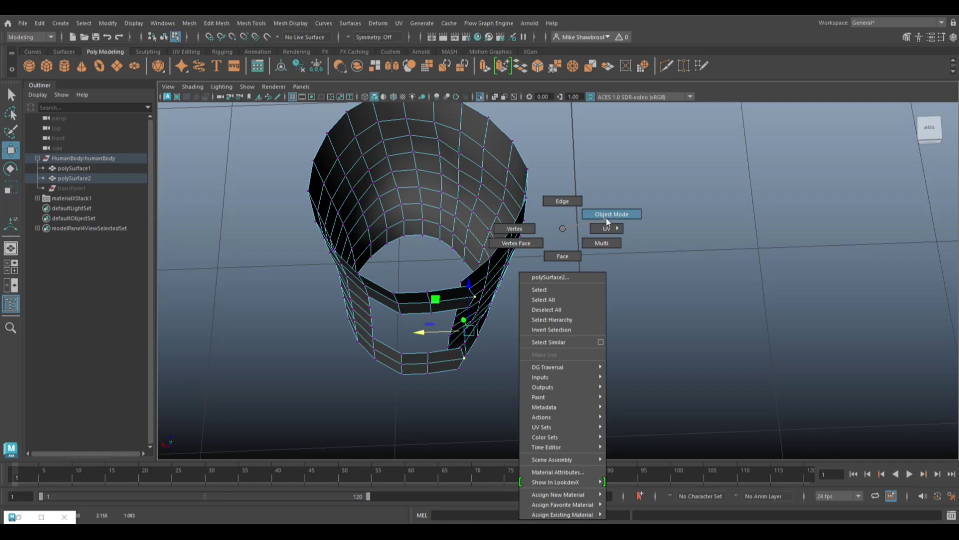
mouse_move(573, 294)
alt+mouse_down()
mouse_move(568, 352)
mouse_move(639, 310)
mouse_move(662, 341)
mouse_move(668, 188)
mouse_move(762, 218)
mouse_move(734, 212)
mouse_move(646, 253)
mouse_move(672, 245)
mouse_move(660, 244)
alt+mouse_up()
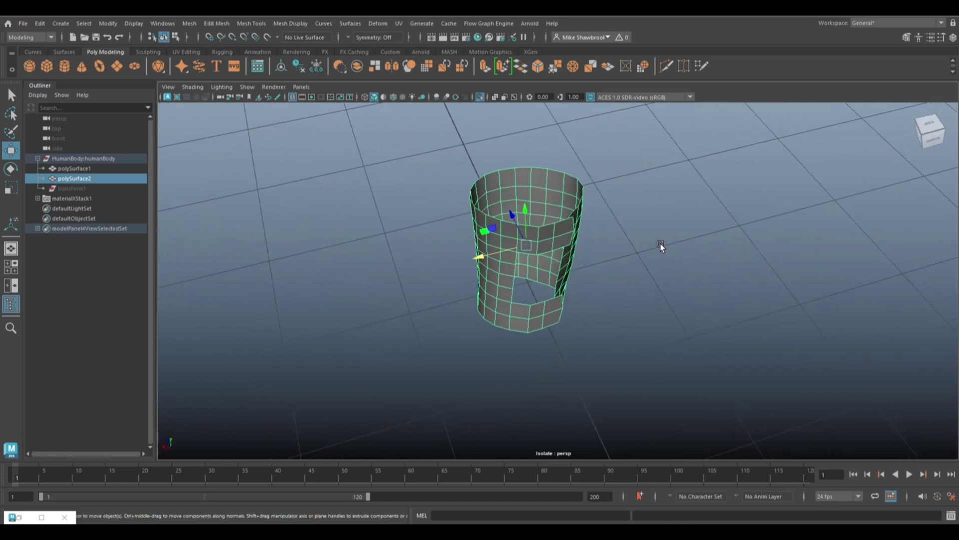
scroll(661, 250, up, 3)
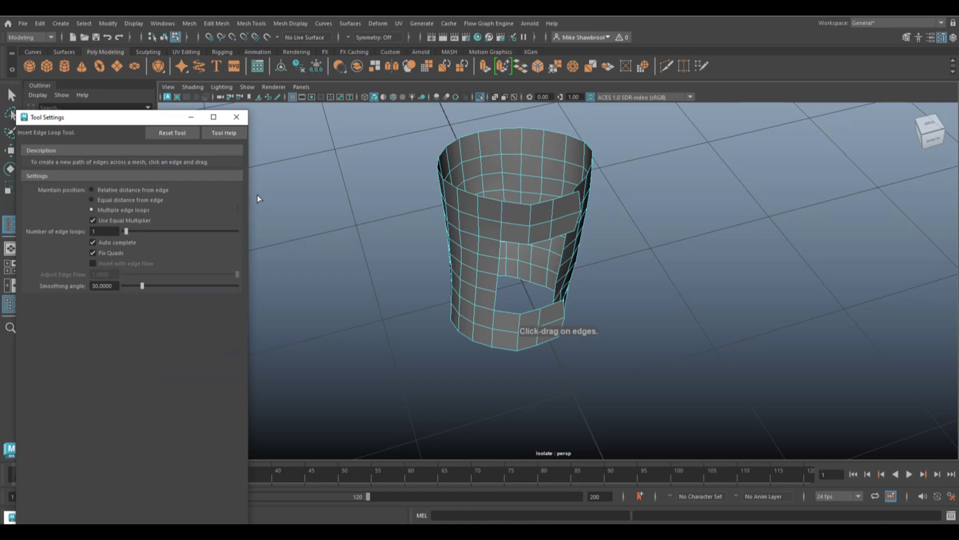
Insert evenly spaced edge loops near the brace top and across both straps
click(92, 200)
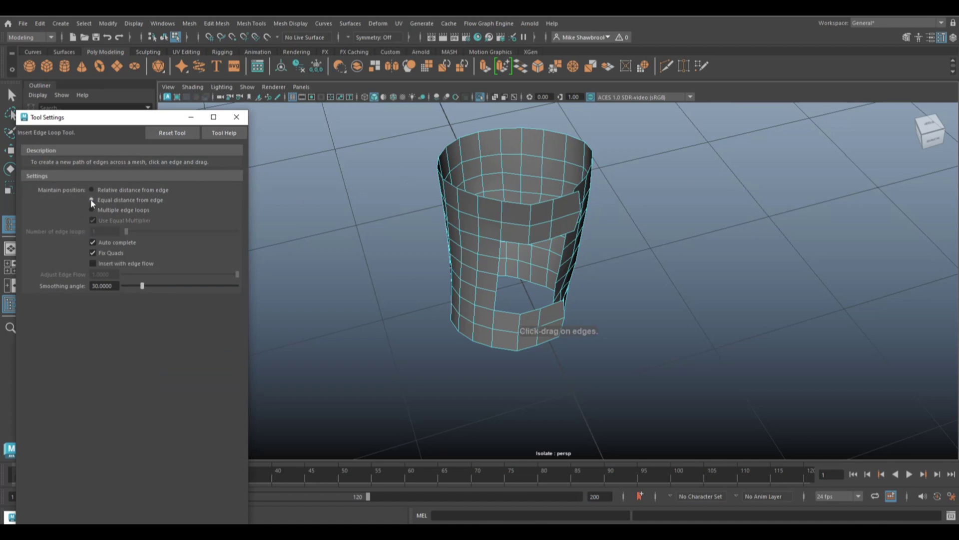
drag(478, 140, 479, 136)
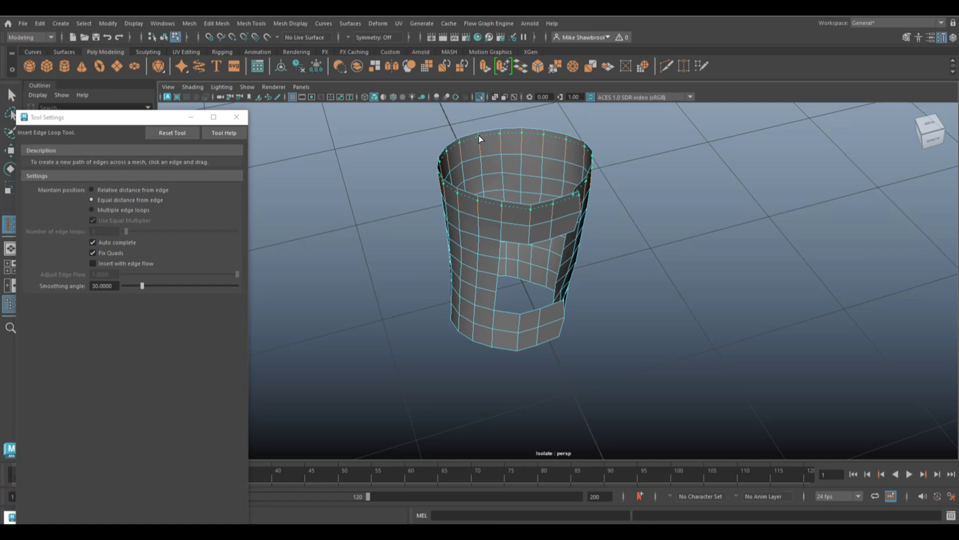
scroll(509, 214, up, 3)
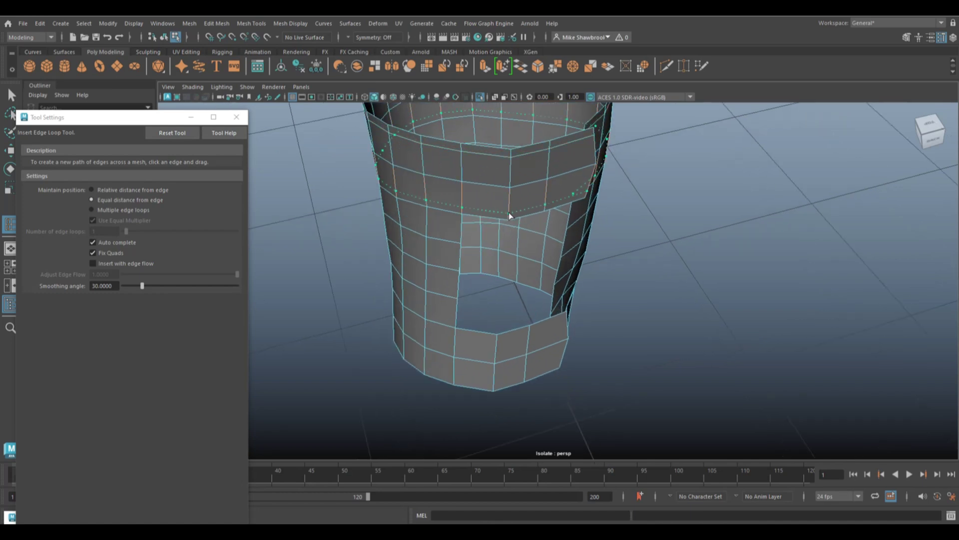
drag(509, 213, 453, 211)
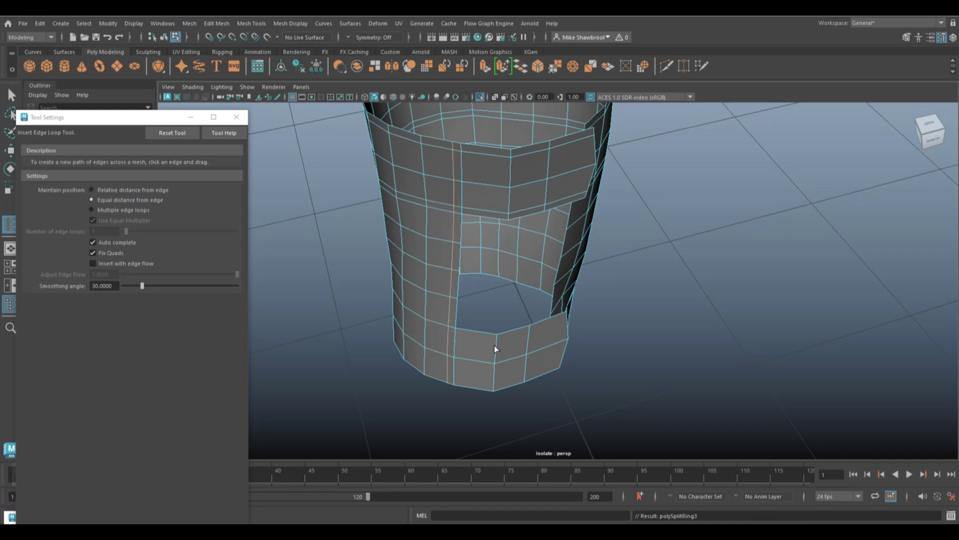
drag(497, 345, 497, 342)
drag(492, 380, 494, 385)
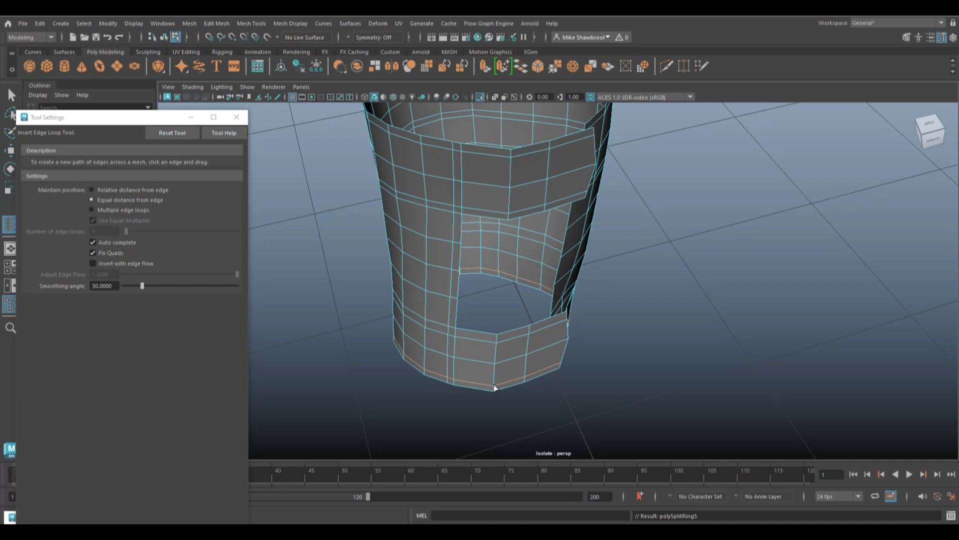
alt+drag(649, 368, 620, 378)
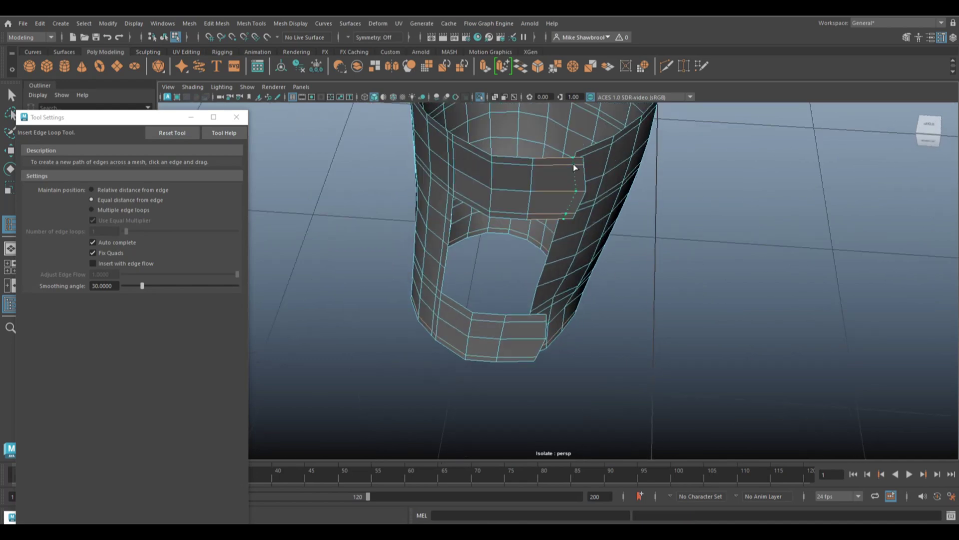
drag(576, 168, 577, 168)
mouse_move(552, 337)
alt+mouse_down()
mouse_move(622, 337)
mouse_move(583, 330)
alt+mouse_up()
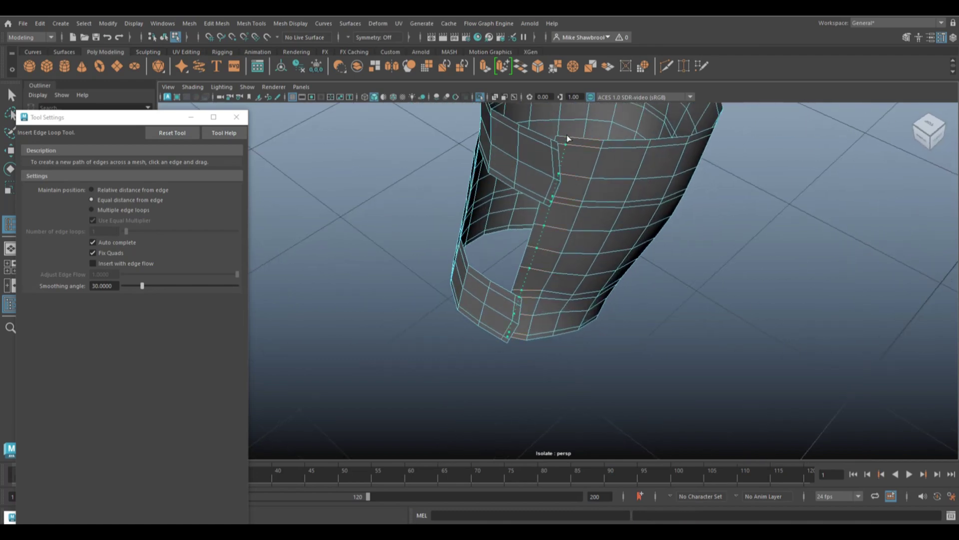
scroll(597, 232, down, 5)
mouse_move(597, 232)
alt+mouse_down()
mouse_move(638, 278)
mouse_move(775, 259)
mouse_move(659, 292)
mouse_move(608, 273)
mouse_move(639, 354)
alt+mouse_up()
Select the whole brace mesh and extrude its faces
key(q)
scroll(608, 300, up, 5)
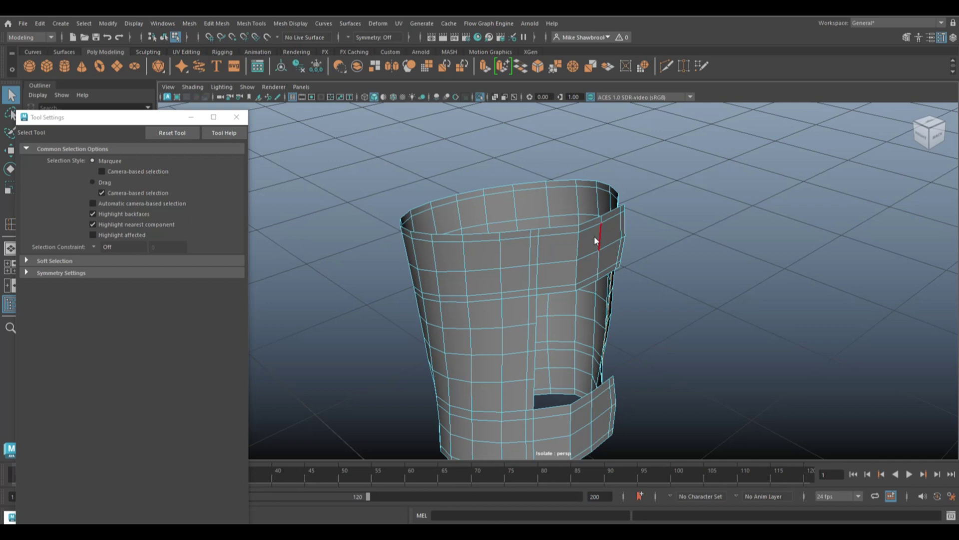
right_drag(595, 237, 633, 219)
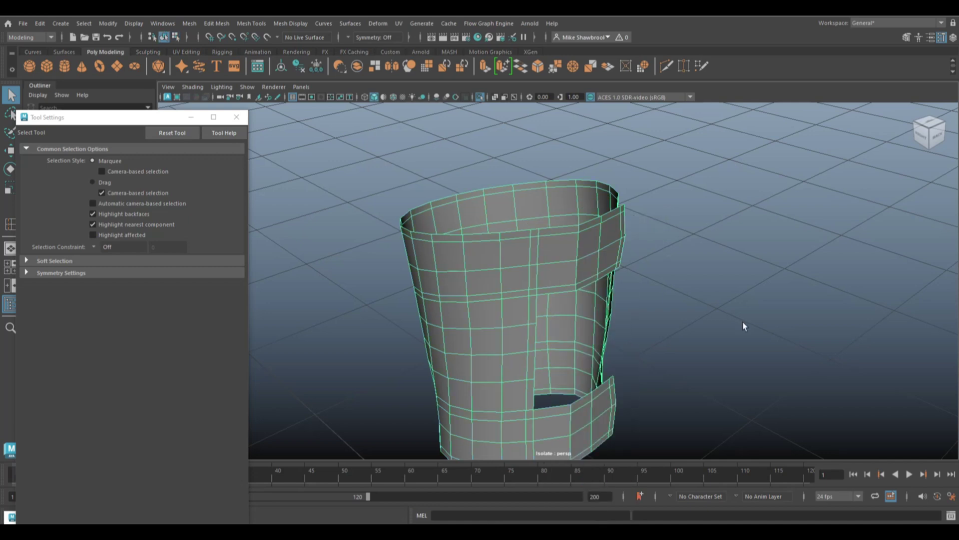
key(ctrl+e)
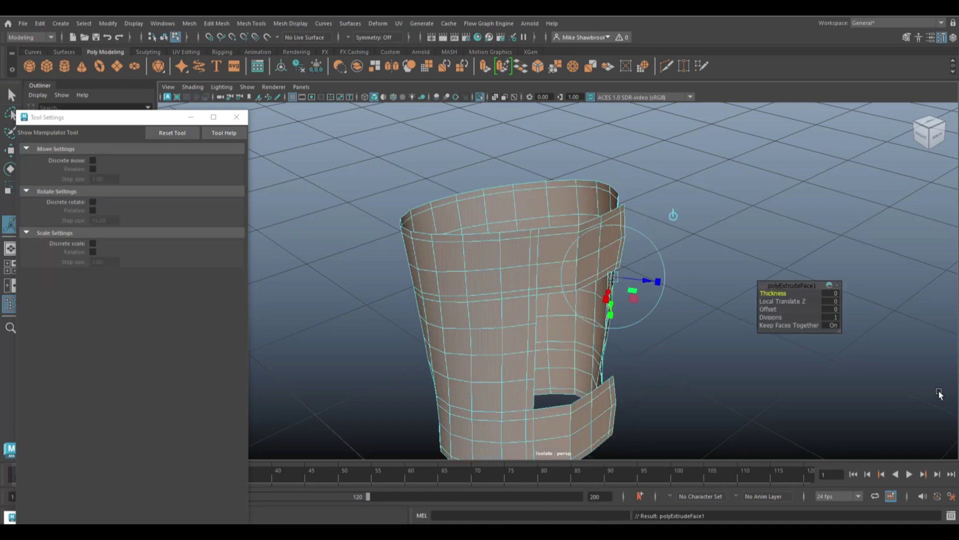
Set the polyExtrudeFace1 thickness to 0.01 and return to object selection
click(832, 293)
key(Return)
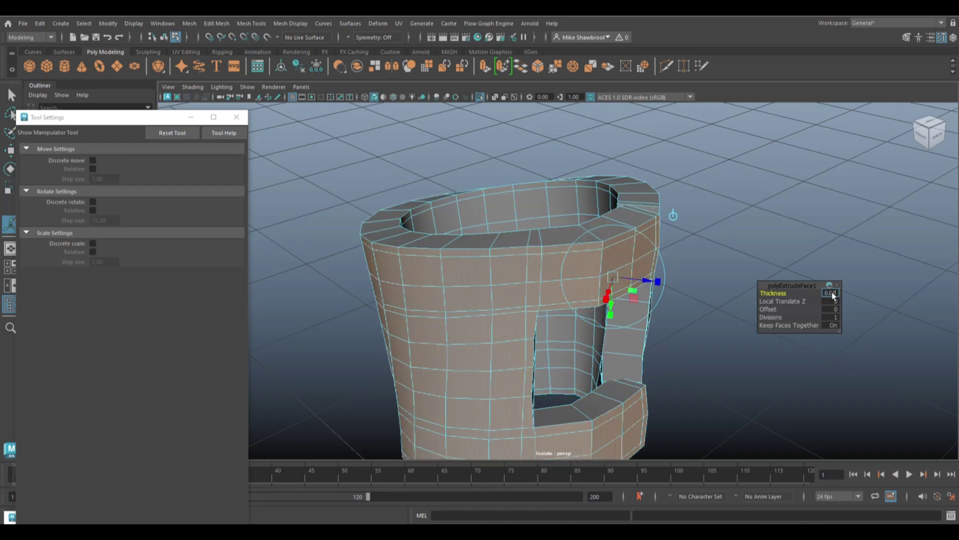
key(Return)
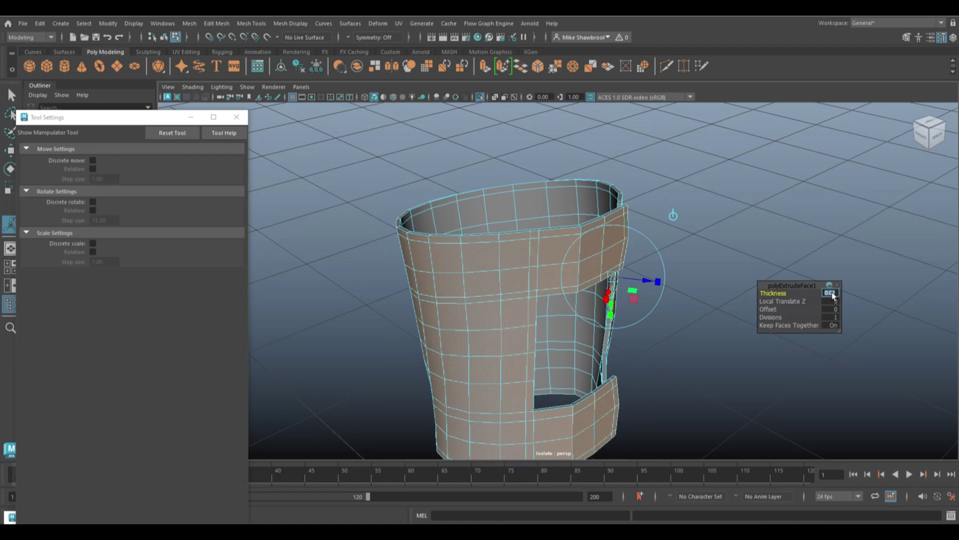
mouse_move(749, 337)
alt+mouse_down()
mouse_move(723, 378)
mouse_move(713, 302)
alt+mouse_up()
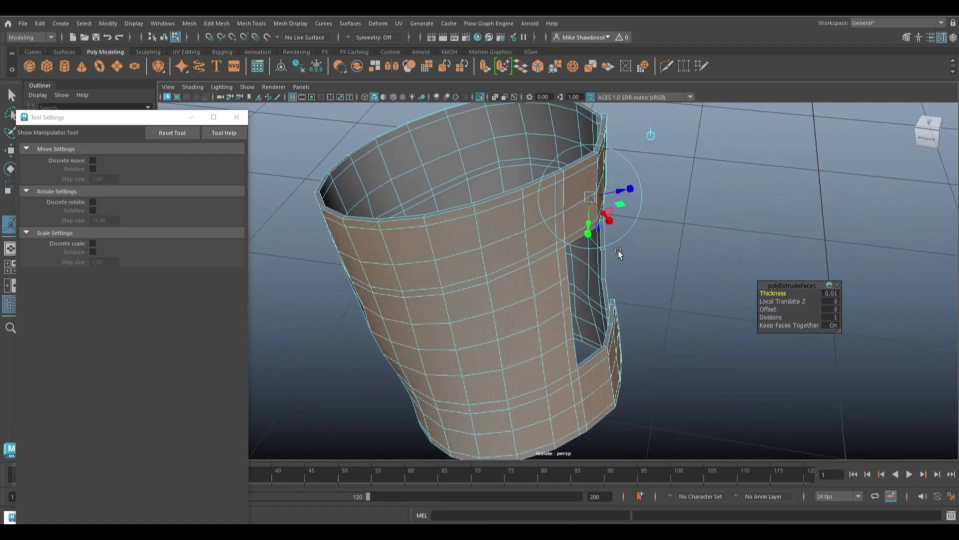
key(q)
right_drag(517, 214, 574, 203)
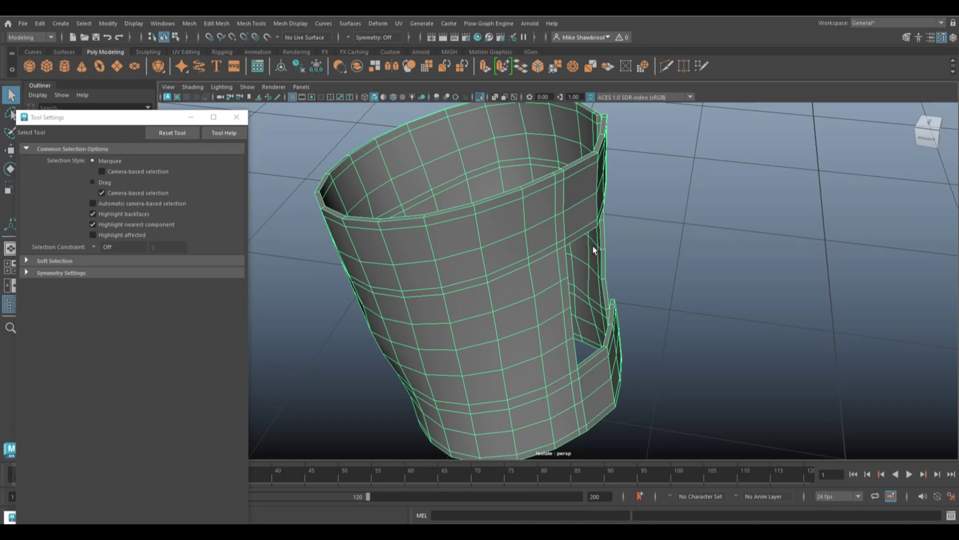
key(3)
click(679, 271)
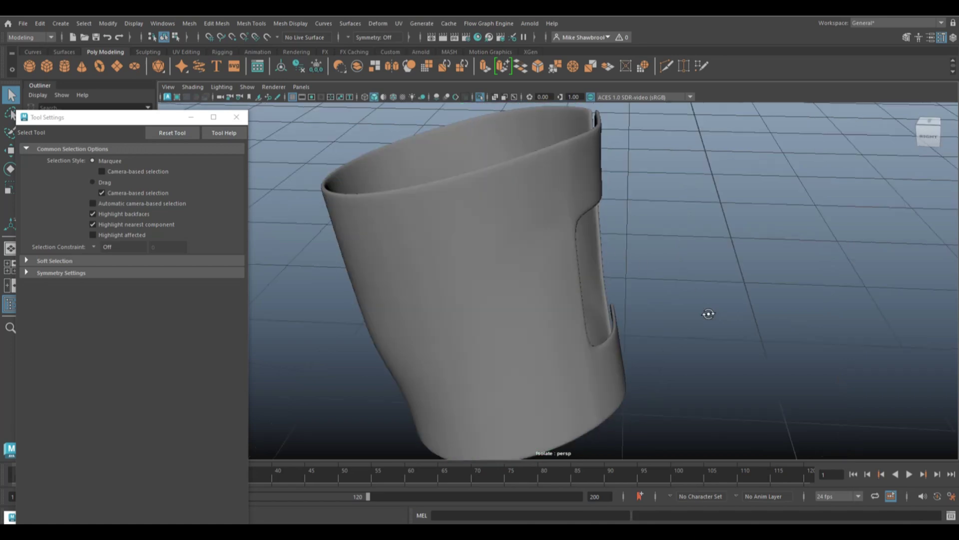
mouse_move(696, 282)
alt+mouse_down()
mouse_move(823, 280)
mouse_move(835, 235)
mouse_move(825, 220)
mouse_move(749, 232)
mouse_move(680, 268)
mouse_move(612, 330)
mouse_move(604, 353)
mouse_move(591, 338)
mouse_move(606, 349)
mouse_move(605, 330)
alt+mouse_up()
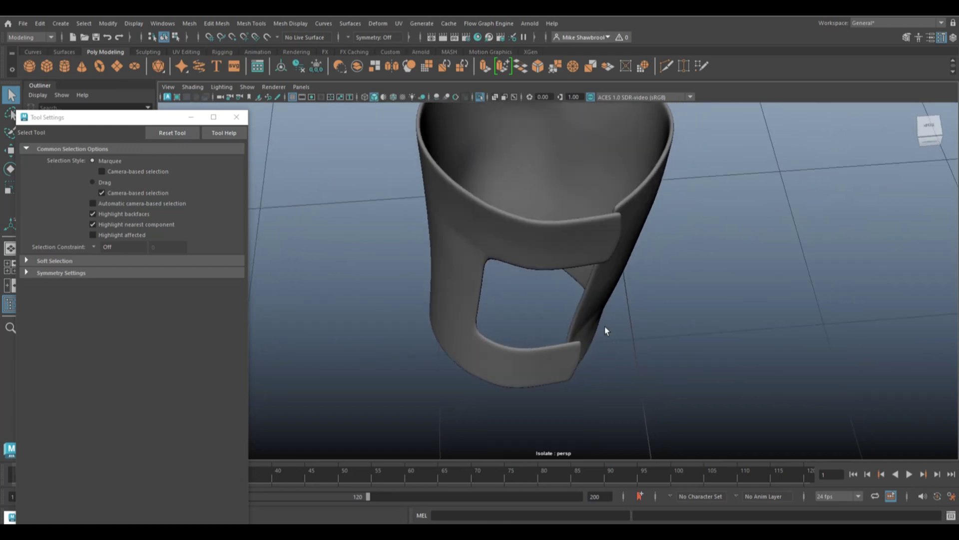
click(603, 239)
key(1)
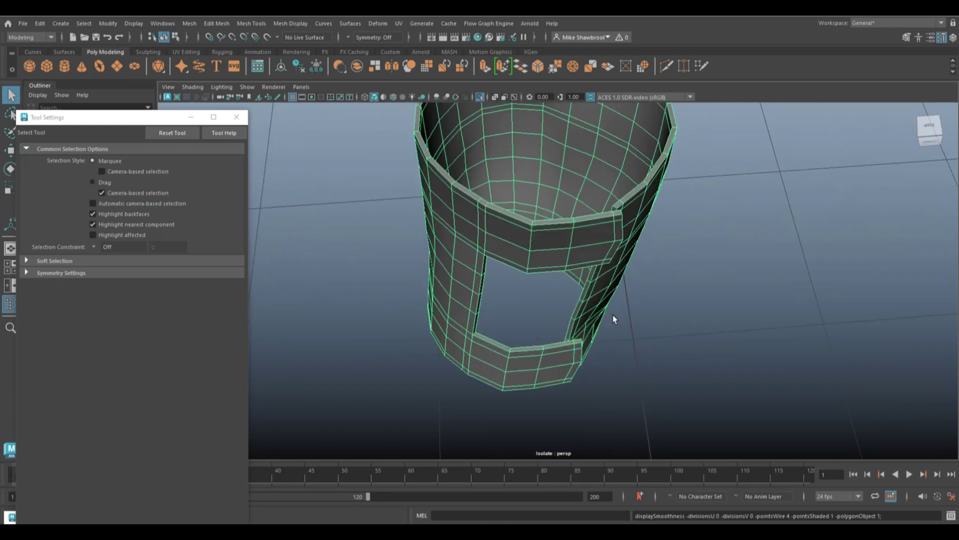
mouse_move(693, 306)
alt+mouse_down()
mouse_move(634, 296)
mouse_move(627, 313)
mouse_move(597, 307)
mouse_move(563, 272)
alt+mouse_up()
Select the lower strap's end faces beside the opening and move them outward from the brace wall
right_click(546, 203)
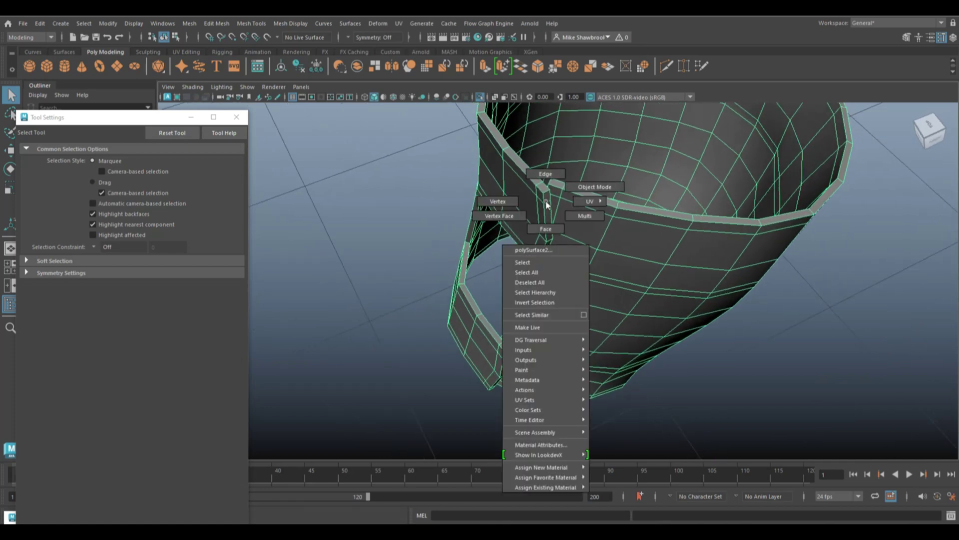
click(546, 229)
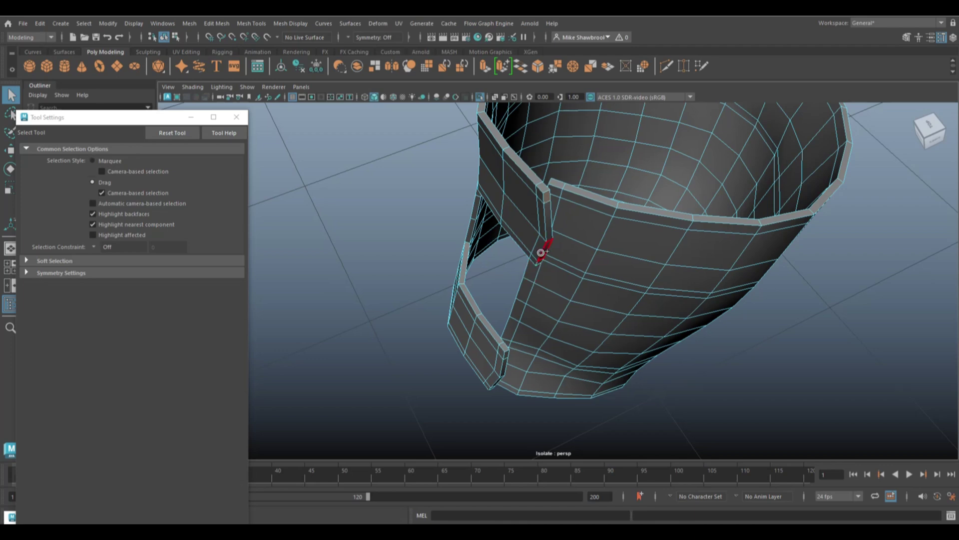
key(Tab)
alt+drag(575, 332, 594, 330)
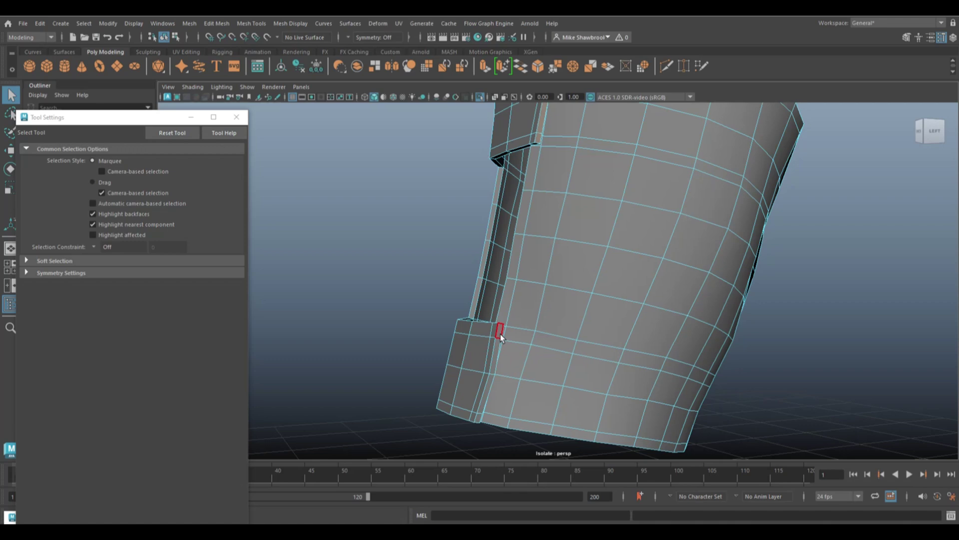
key(Tab)
alt+drag(443, 331, 488, 386)
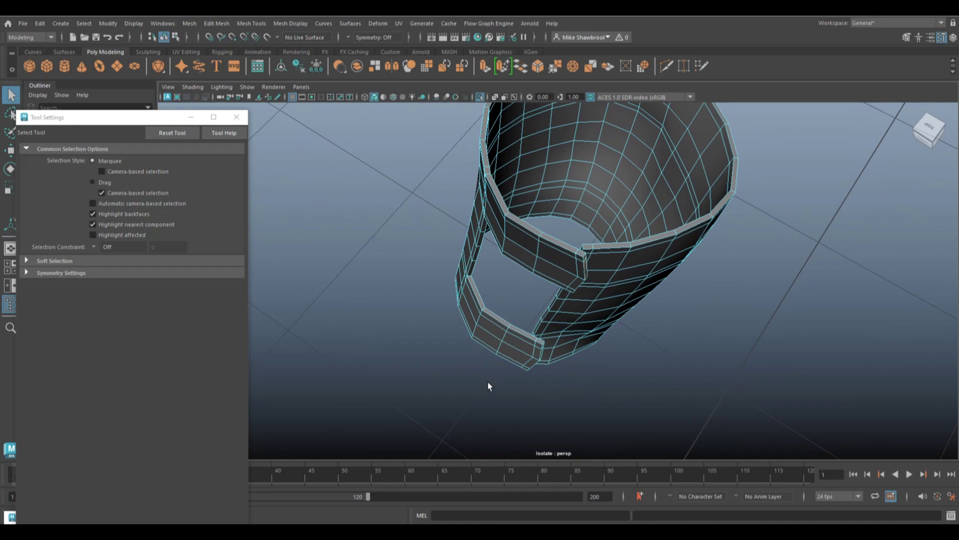
click(561, 356)
key(w)
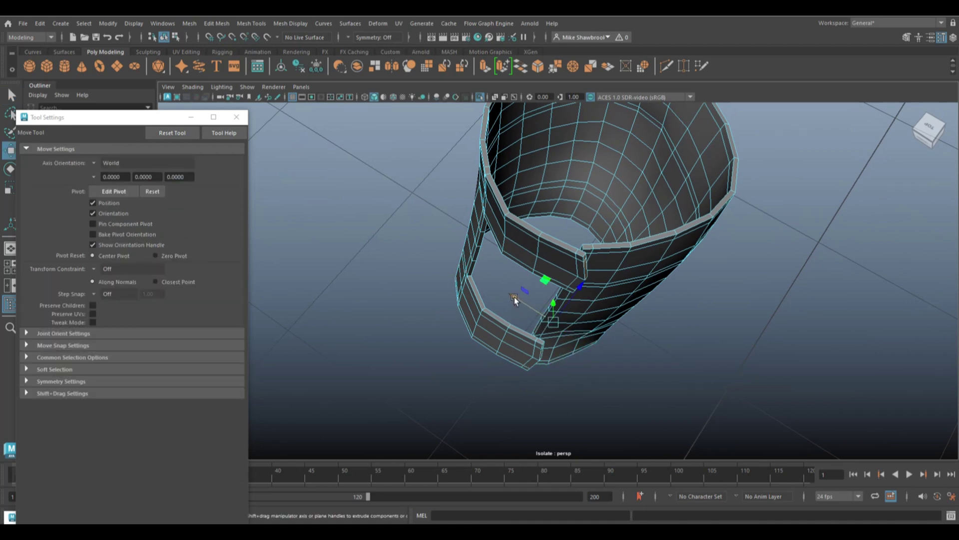
drag(515, 297, 530, 310)
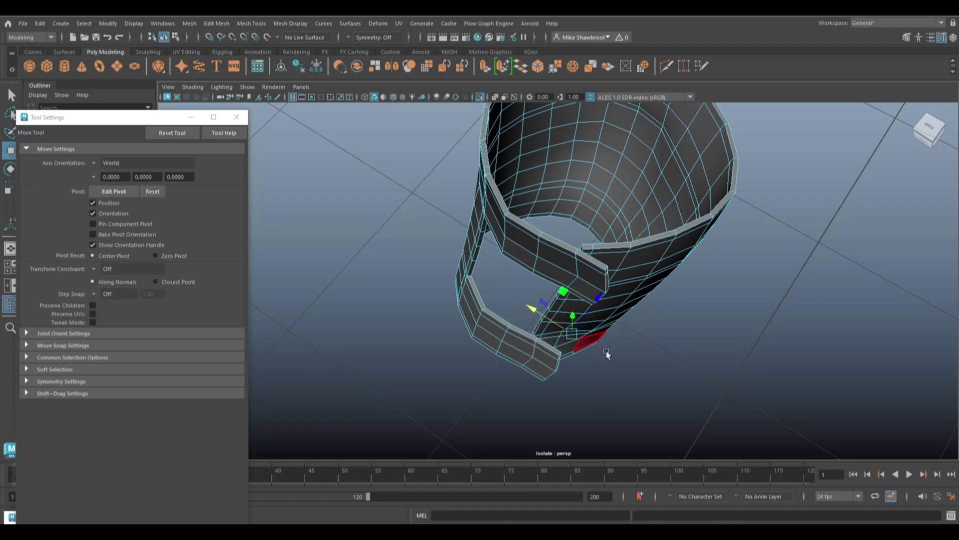
mouse_move(629, 367)
alt+mouse_down()
mouse_move(568, 359)
mouse_move(555, 323)
mouse_move(568, 303)
mouse_move(500, 312)
mouse_move(554, 304)
mouse_move(671, 316)
alt+mouse_up()
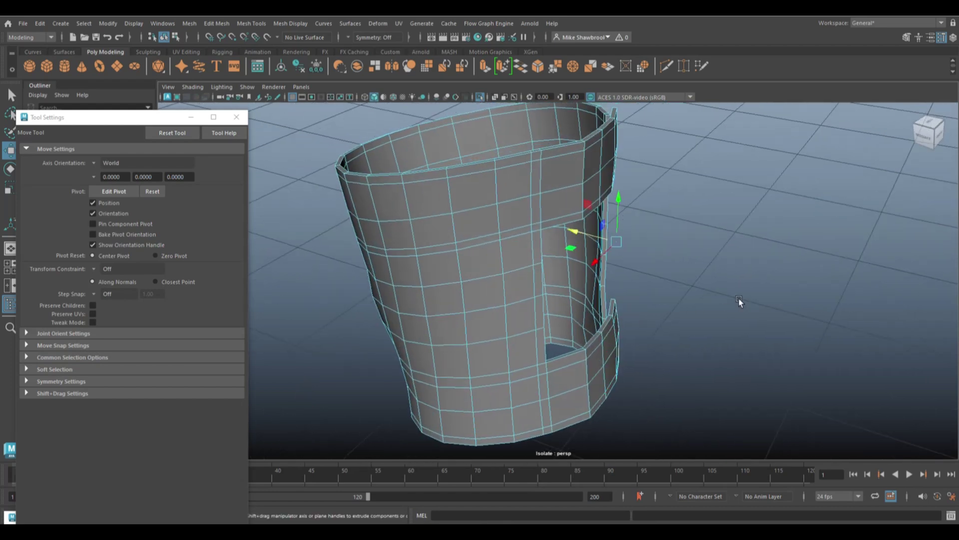
Select the rim, lower, vertical and bottom face loops on the brace and delete them
alt+drag(728, 306, 700, 304)
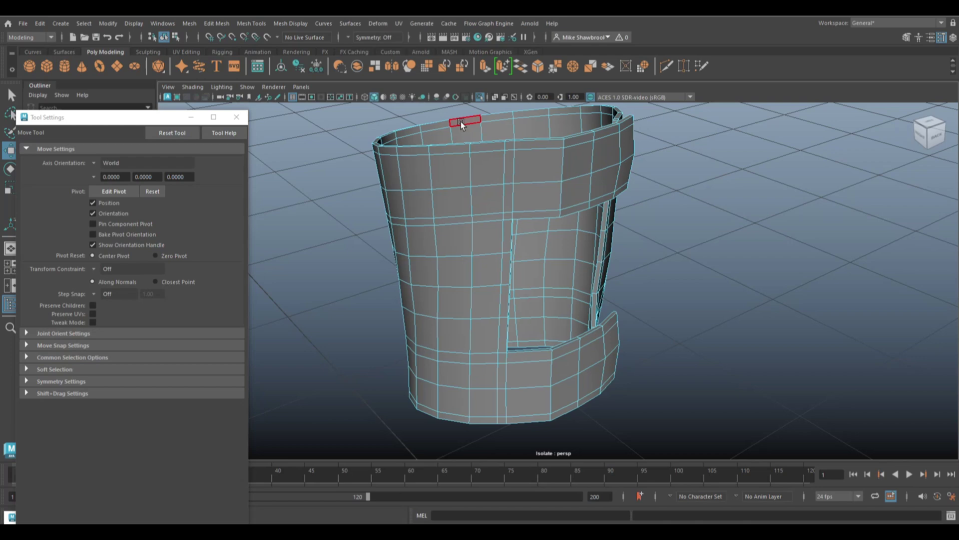
click(485, 149)
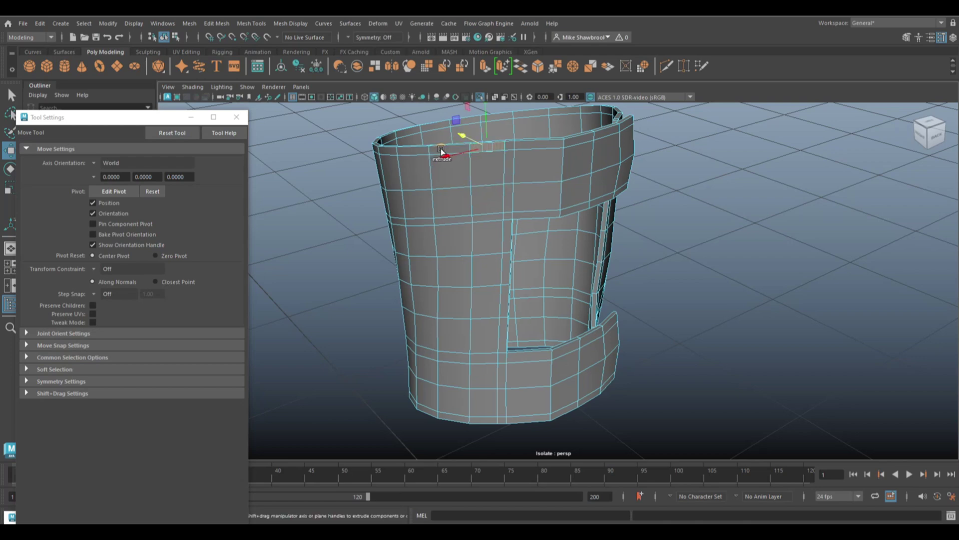
double_click(460, 145)
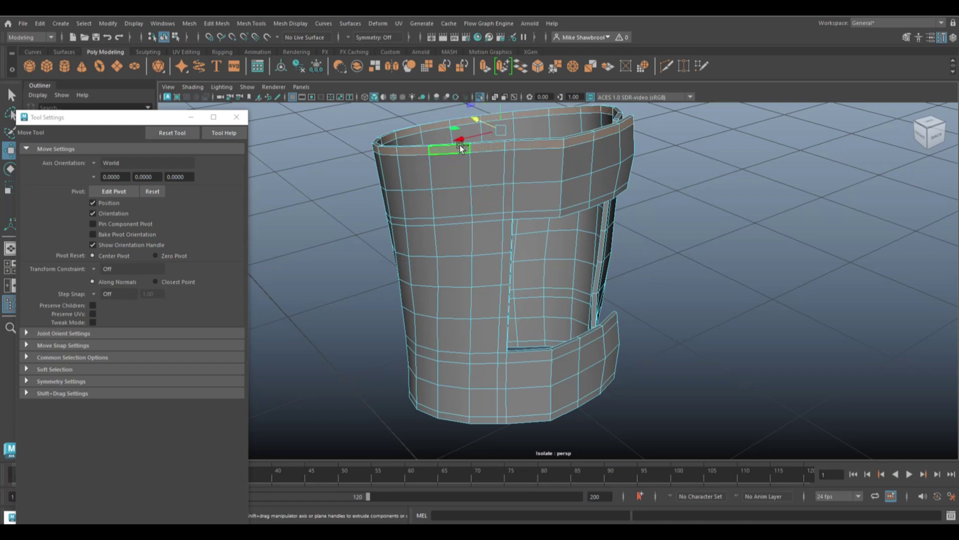
alt+drag(559, 214, 512, 217)
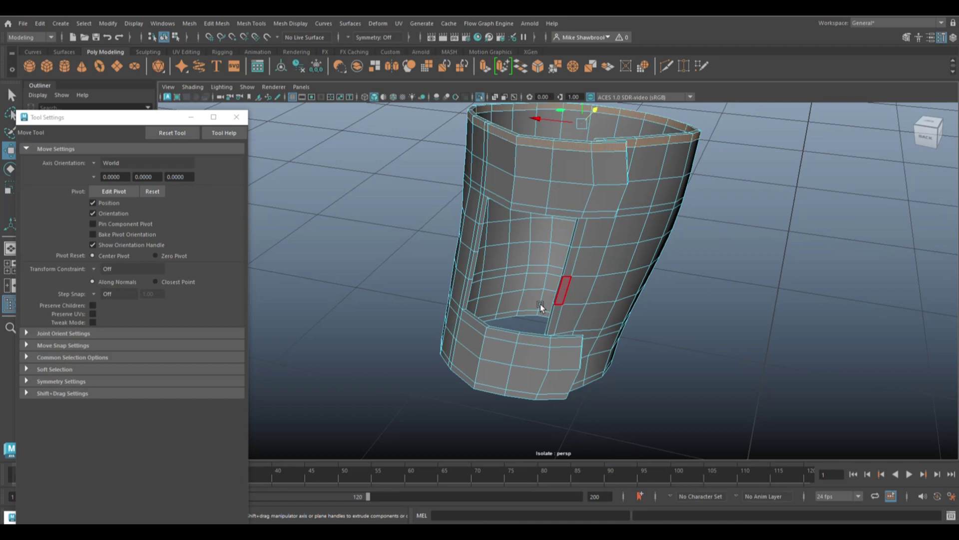
alt+drag(540, 304, 562, 289)
shift+click(579, 186)
shift+double_click(536, 186)
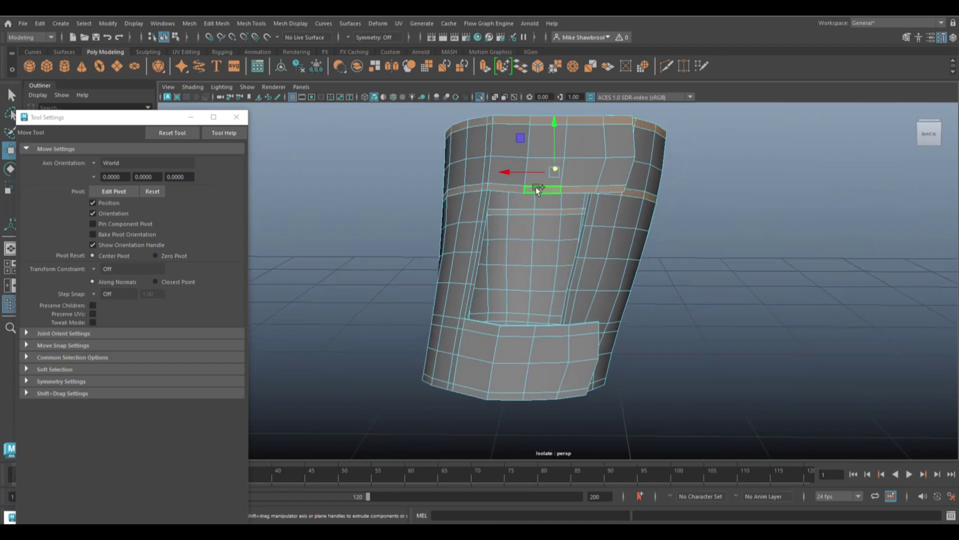
alt+drag(479, 219, 454, 265)
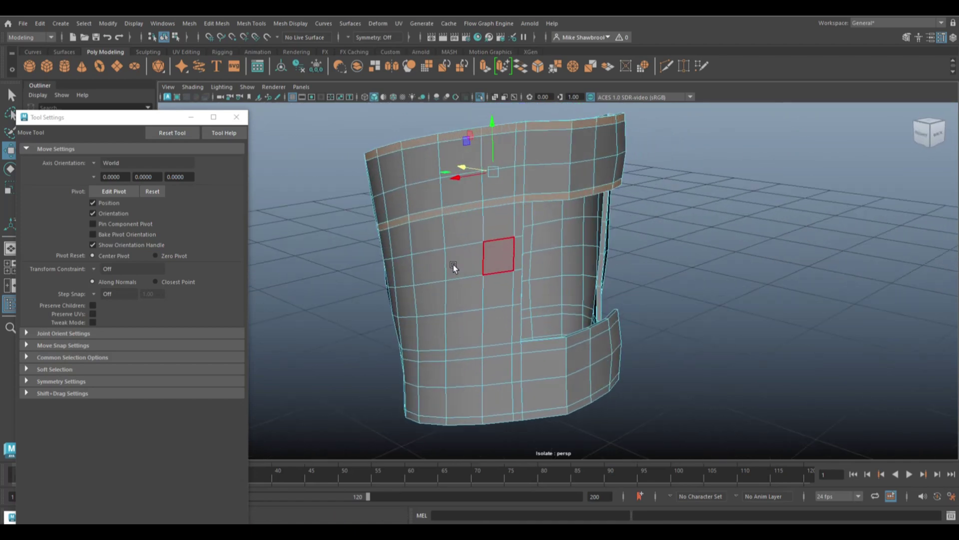
shift+double_click(519, 245)
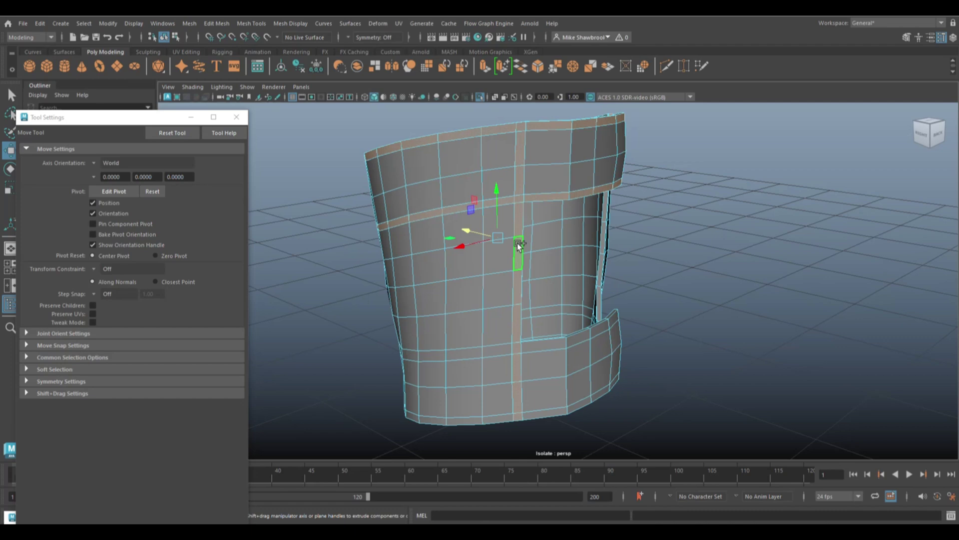
shift+double_click(532, 348)
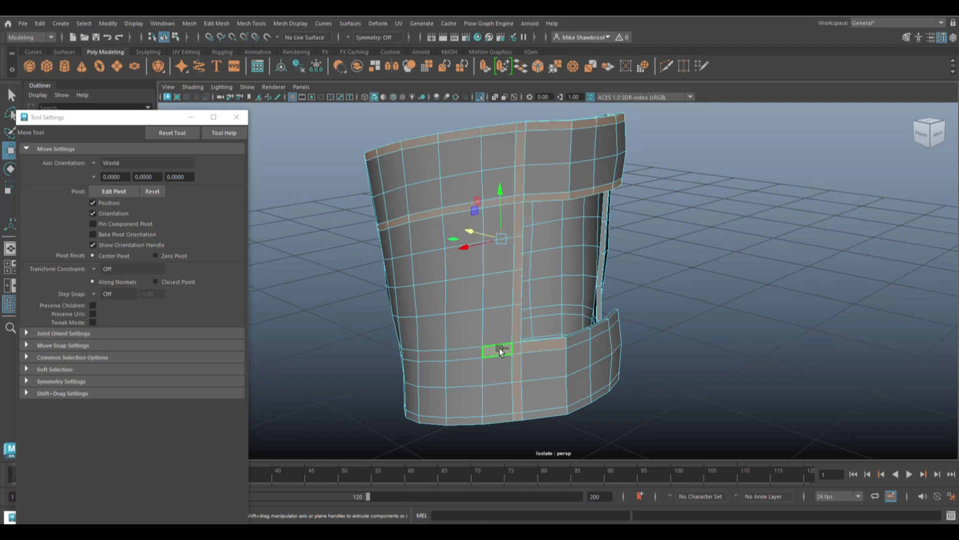
key(Delete)
Select the horizontal edge loop near the bottom of the brace and raise it slightly
mouse_move(694, 328)
alt+mouse_down()
mouse_move(654, 307)
mouse_move(687, 317)
alt+mouse_up()
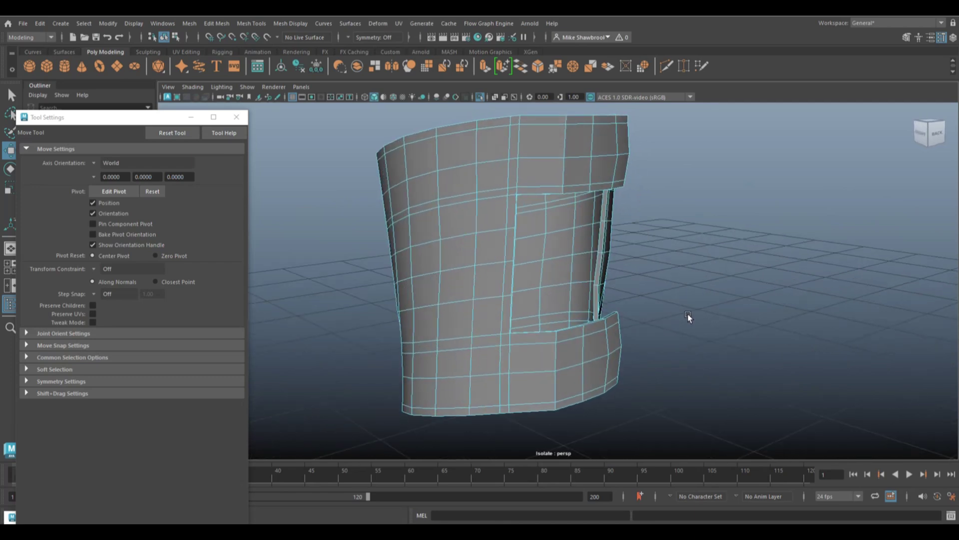
right_click(480, 345)
scroll(472, 384, up, 3)
double_click(481, 409)
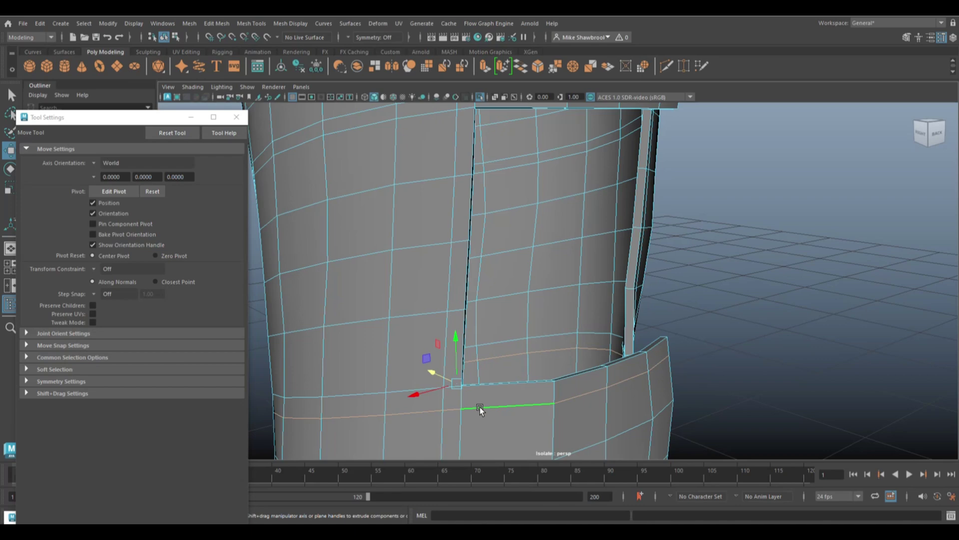
drag(455, 347, 457, 337)
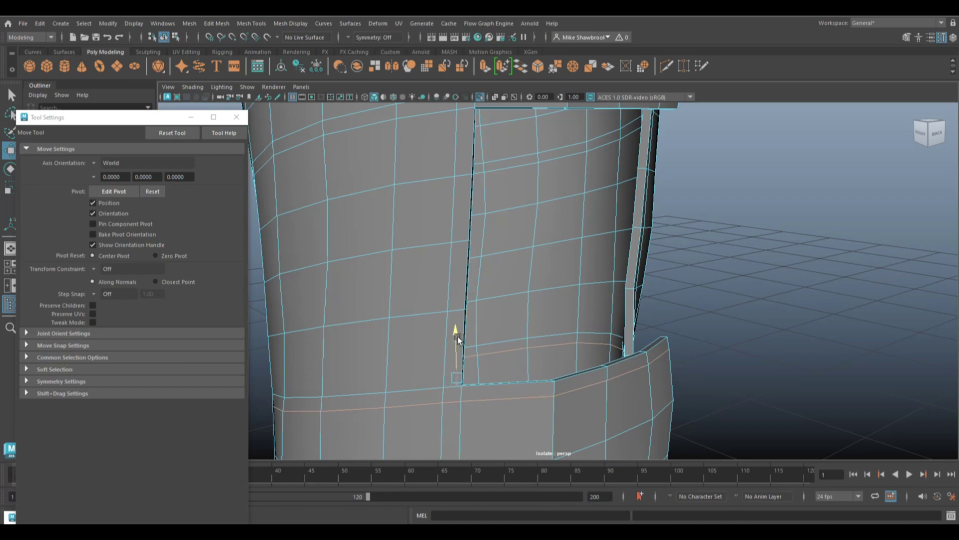
scroll(771, 297, down, 5)
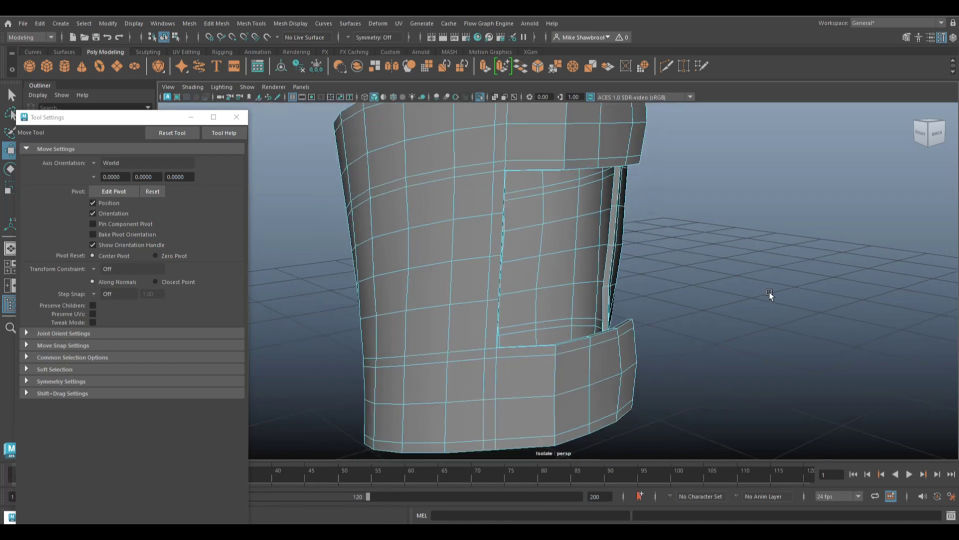
alt+drag(754, 306, 754, 322)
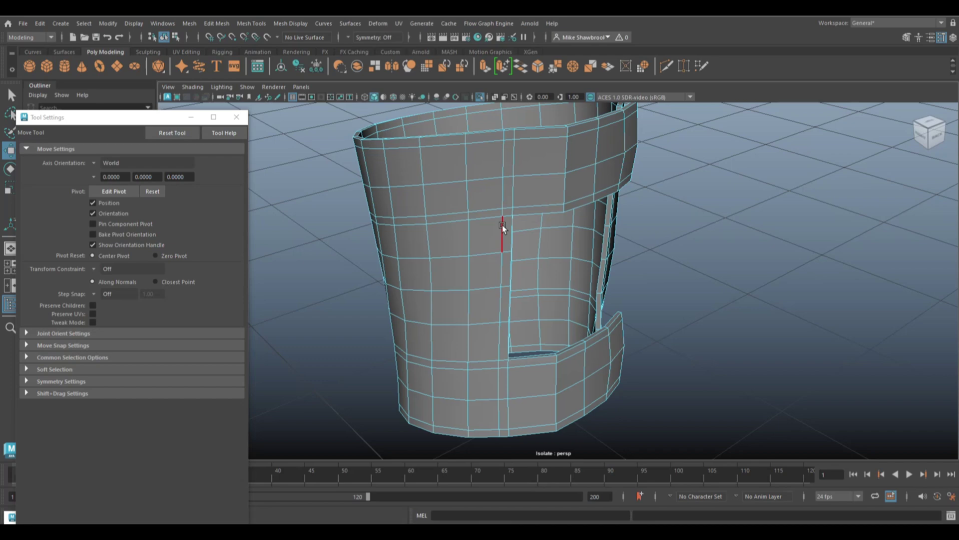
alt+drag(651, 185, 636, 204)
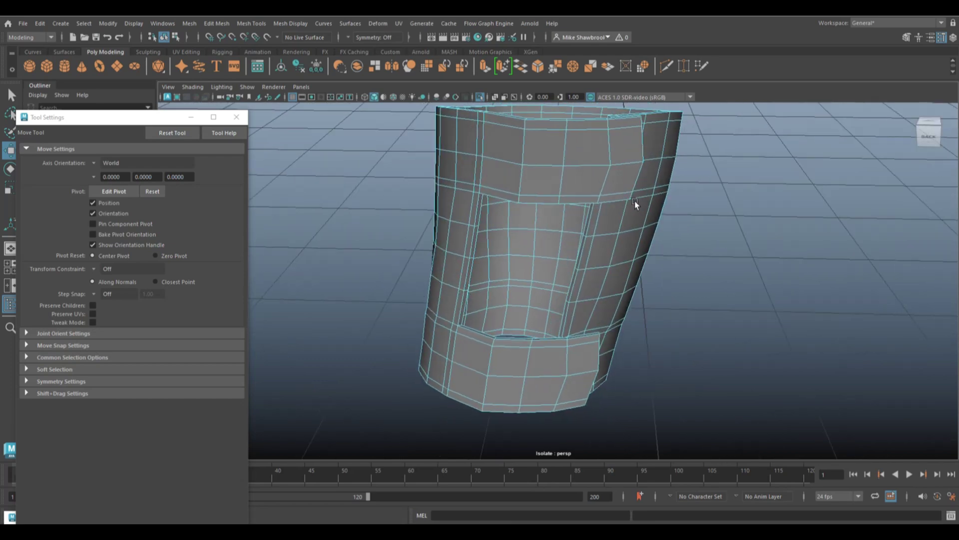
Insert two vertical edge loops through the right end of the lower strap band
key(ctrl+e)
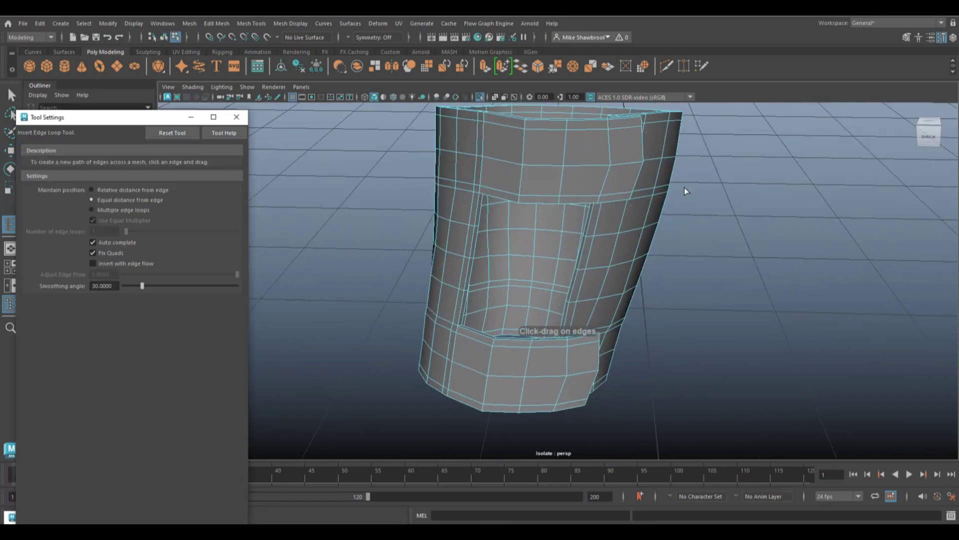
drag(623, 129, 636, 144)
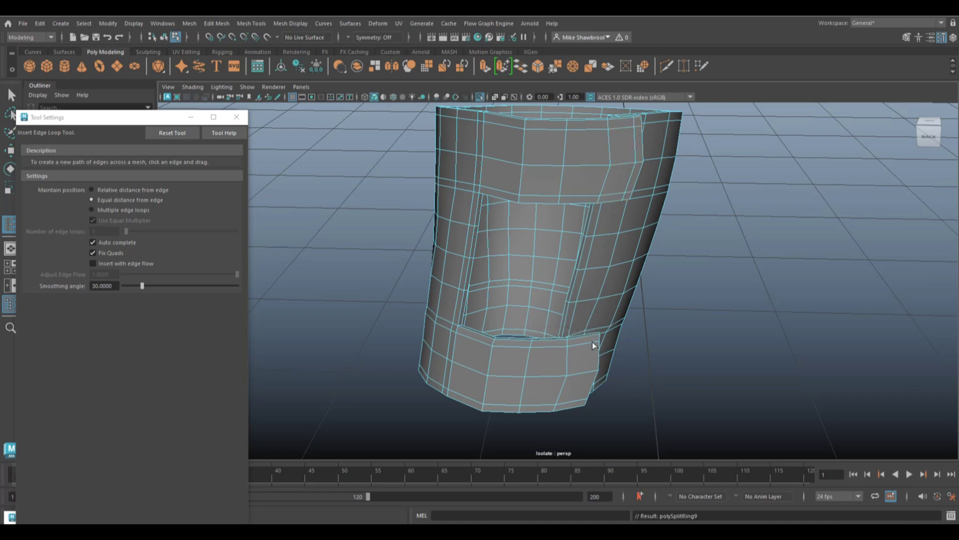
drag(593, 345, 593, 347)
key(q)
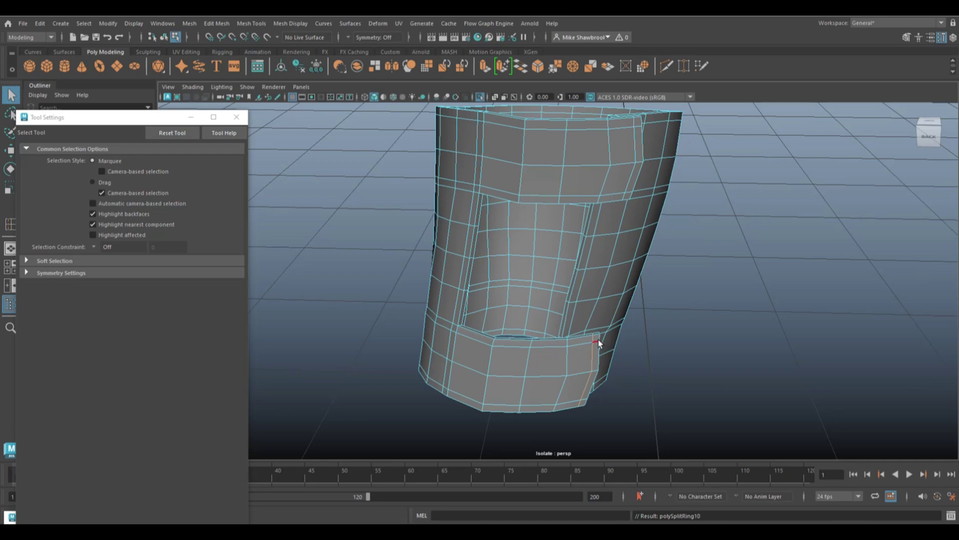
Select the face loops along the band's top and bottom edges, plus the strap's narrow end face
right_drag(372, 229, 370, 318)
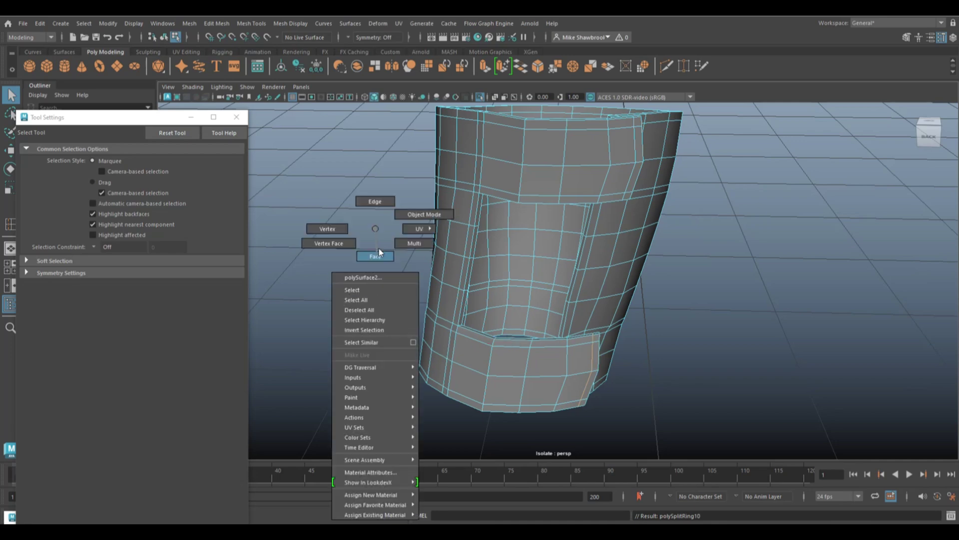
alt+drag(370, 318, 396, 321)
click(470, 347)
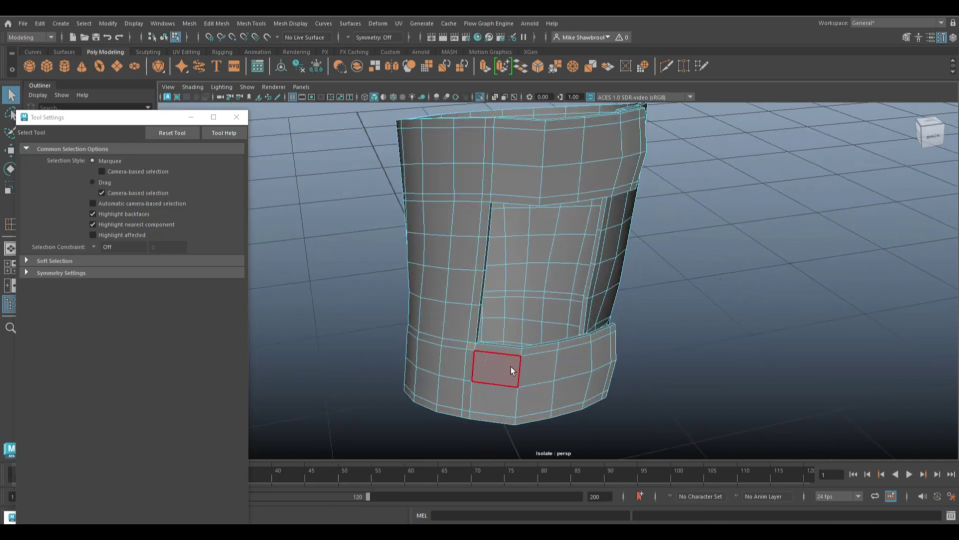
double_click(615, 328)
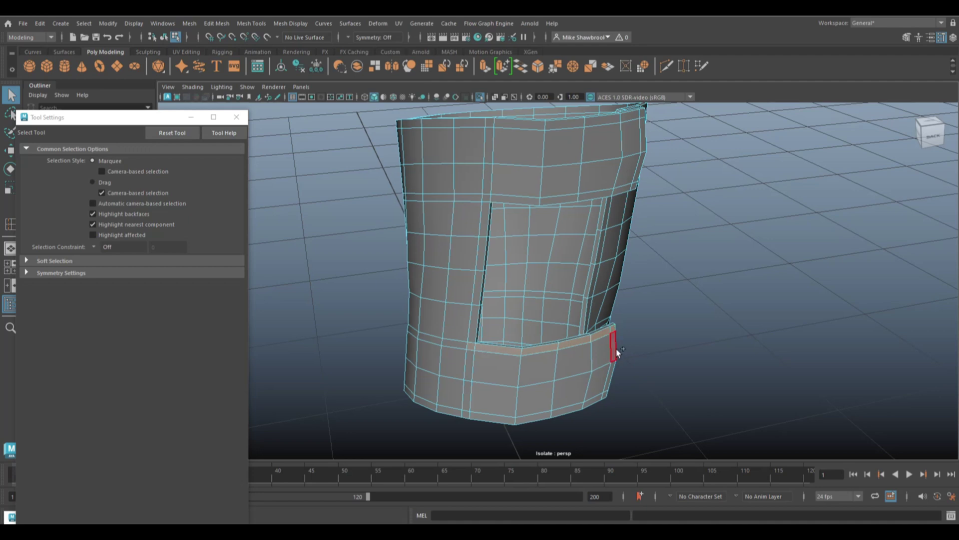
shift+click(614, 347)
shift+double_click(574, 404)
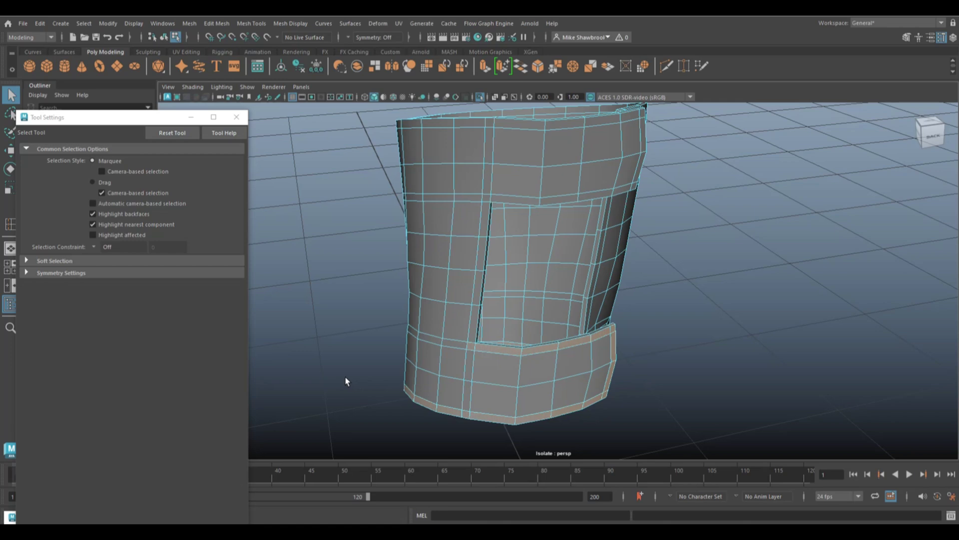
Add the faces along the front opening's side and top, and the upper band's top row
mouse_move(346, 377)
alt+mouse_down()
mouse_move(552, 336)
mouse_move(706, 353)
mouse_move(797, 337)
mouse_move(816, 356)
mouse_move(814, 381)
alt+mouse_up()
shift+click(515, 344)
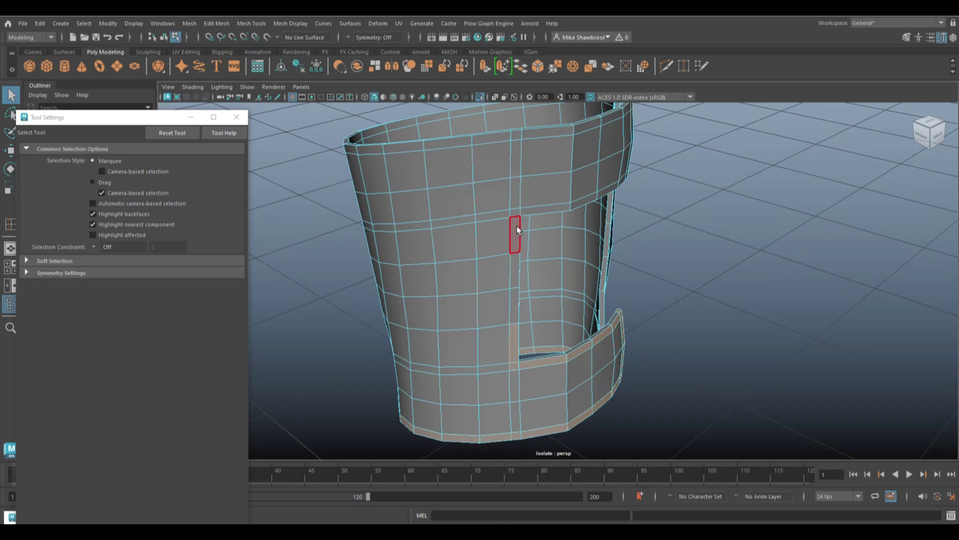
shift+click(516, 210)
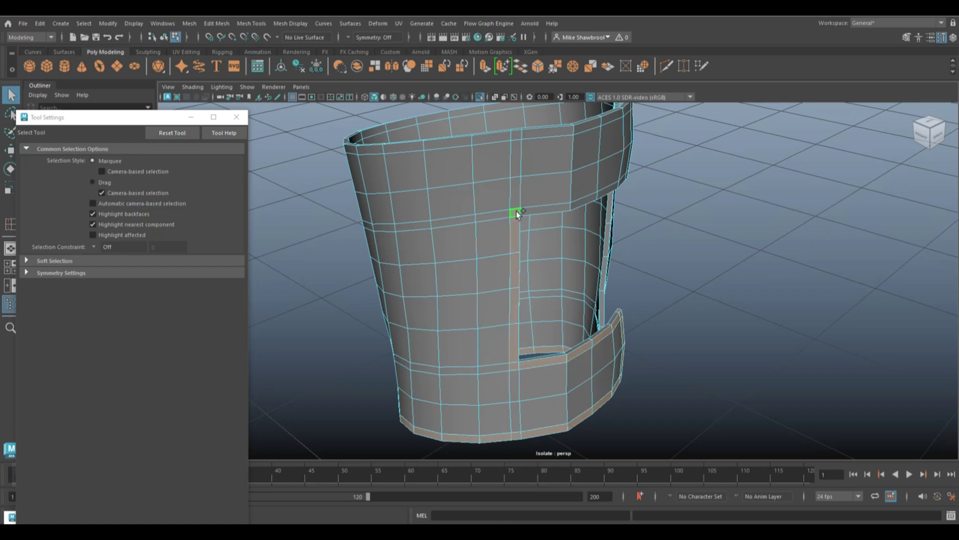
mouse_move(516, 210)
alt+mouse_down()
mouse_move(724, 288)
mouse_move(579, 242)
alt+mouse_up()
shift+click(515, 199)
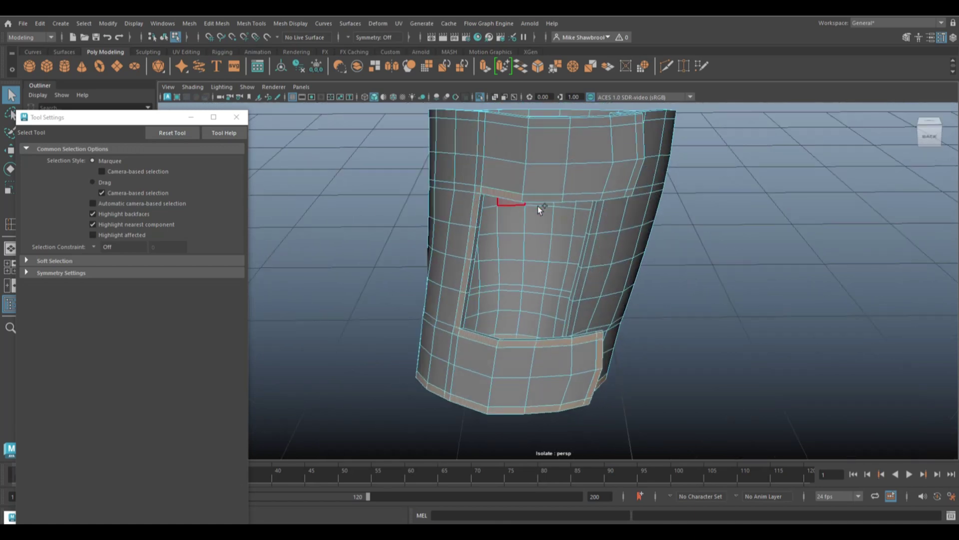
shift+click(630, 193)
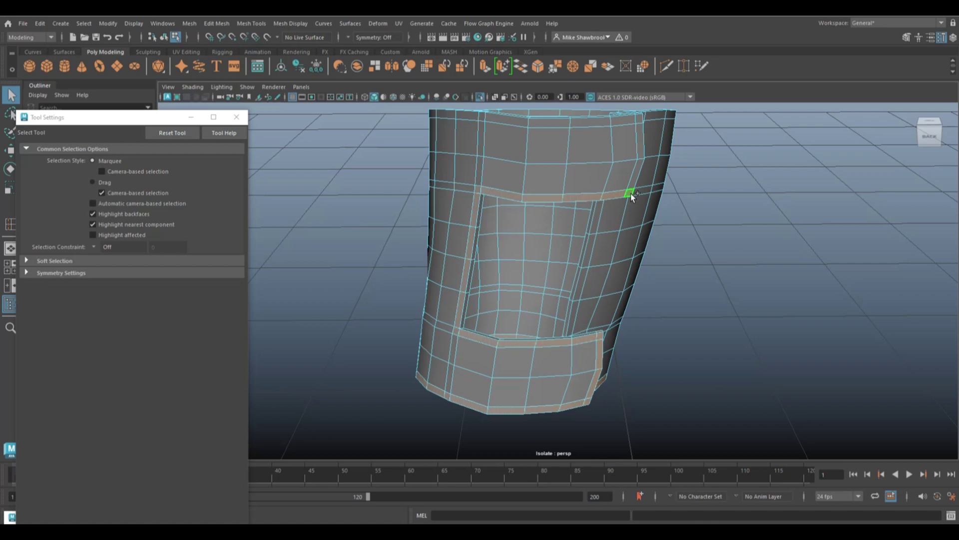
shift+click(639, 150)
shift+click(625, 120)
mouse_move(600, 250)
alt+mouse_down()
mouse_move(591, 264)
mouse_move(692, 243)
mouse_move(838, 236)
mouse_move(591, 263)
mouse_move(627, 285)
mouse_move(717, 267)
mouse_move(520, 285)
mouse_move(589, 293)
mouse_move(549, 293)
alt+mouse_up()
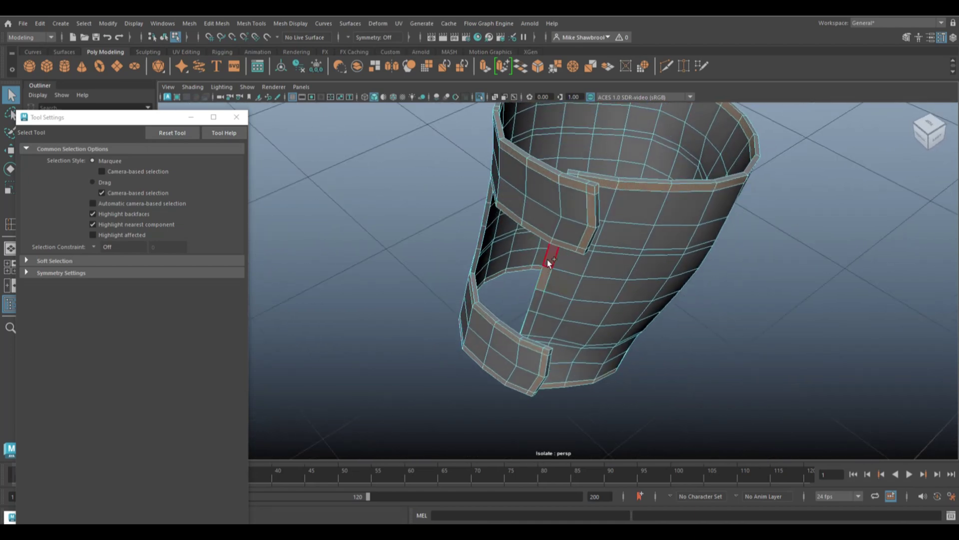
mouse_move(442, 337)
alt+mouse_down()
mouse_move(428, 347)
mouse_move(576, 321)
alt+mouse_up()
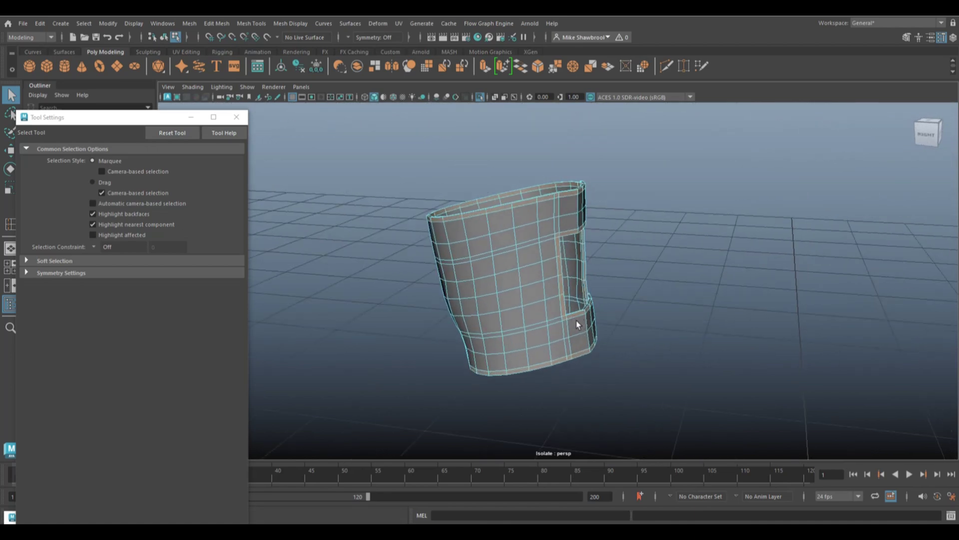
Extrude the selected rim faces outward with a thickness of 0.1
key(ctrl+e)
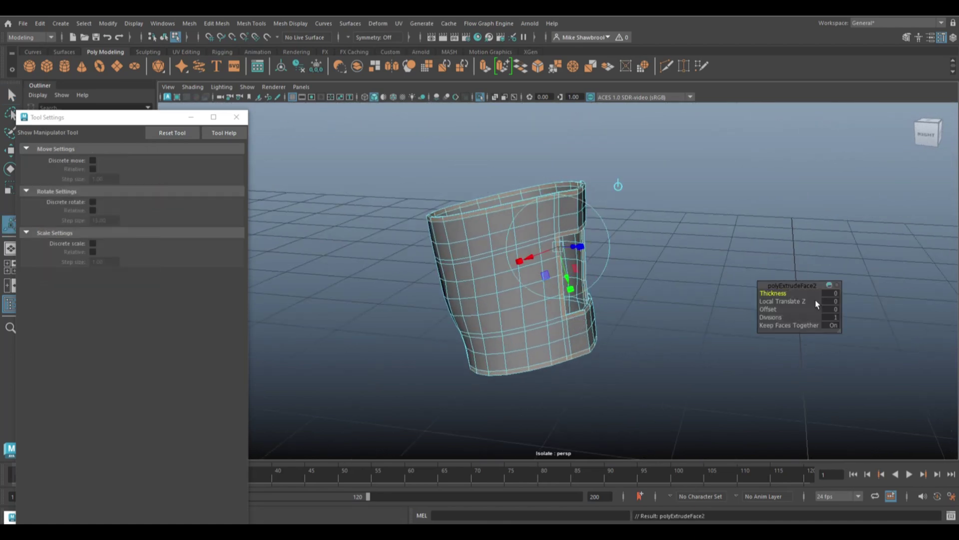
click(832, 296)
text(.)
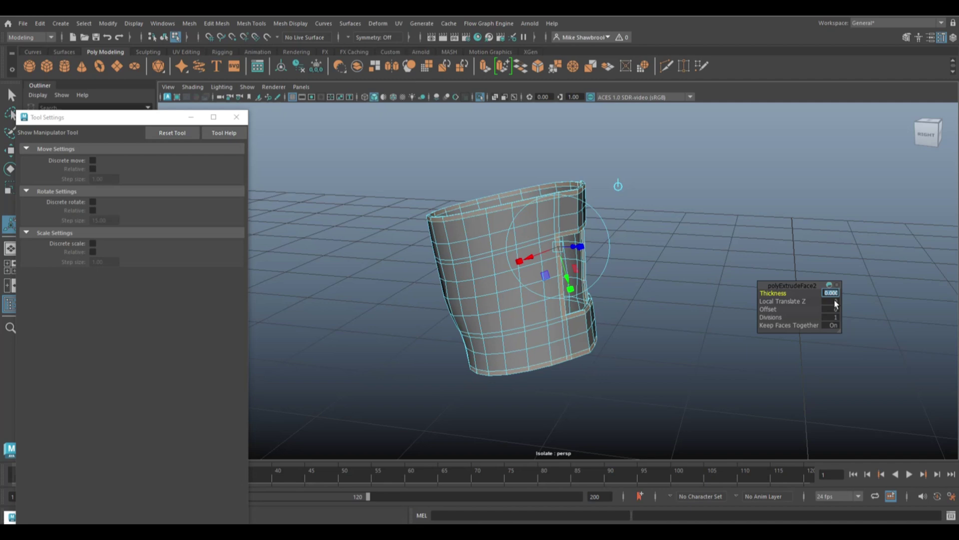
text(0.1)
key(Return)
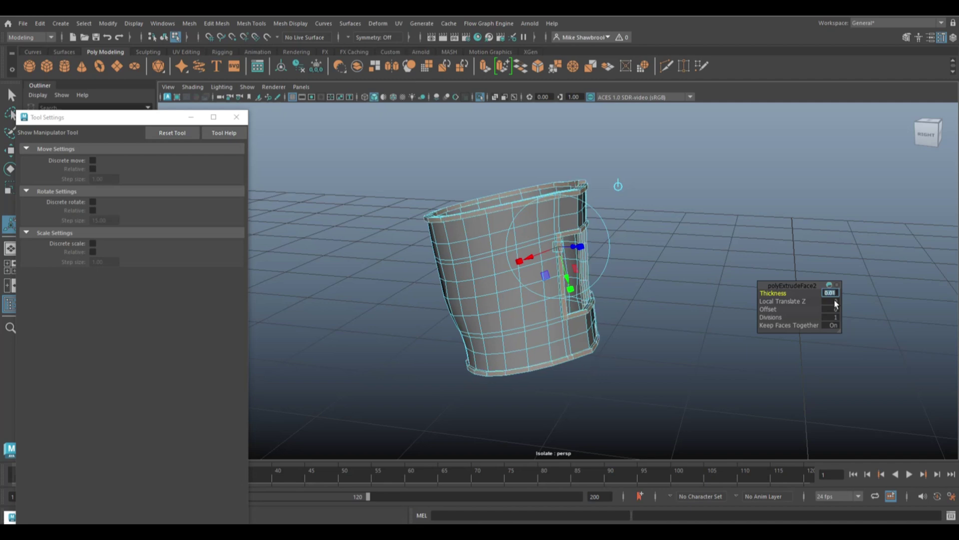
click(633, 364)
Return to object mode and select the whole brace mesh
right_click(509, 230)
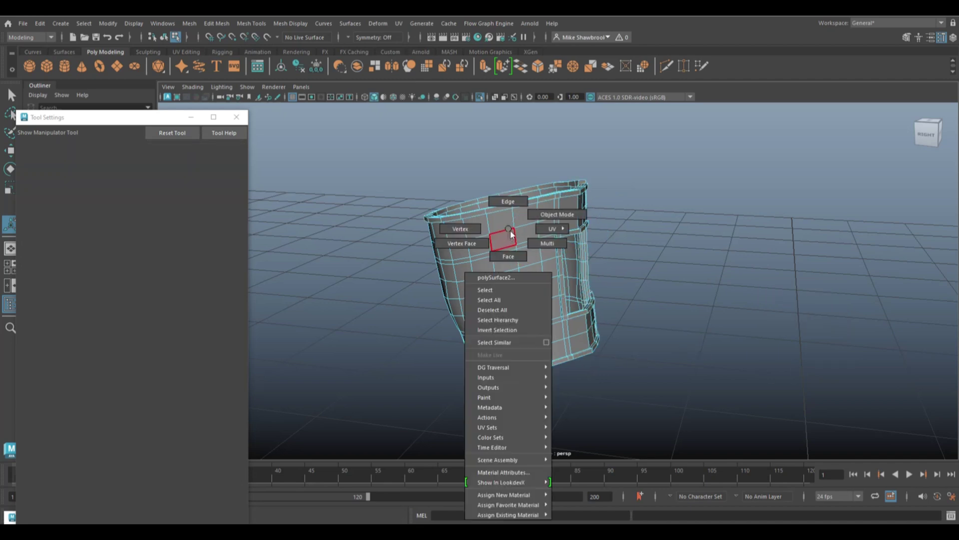
right_drag(510, 235, 557, 215)
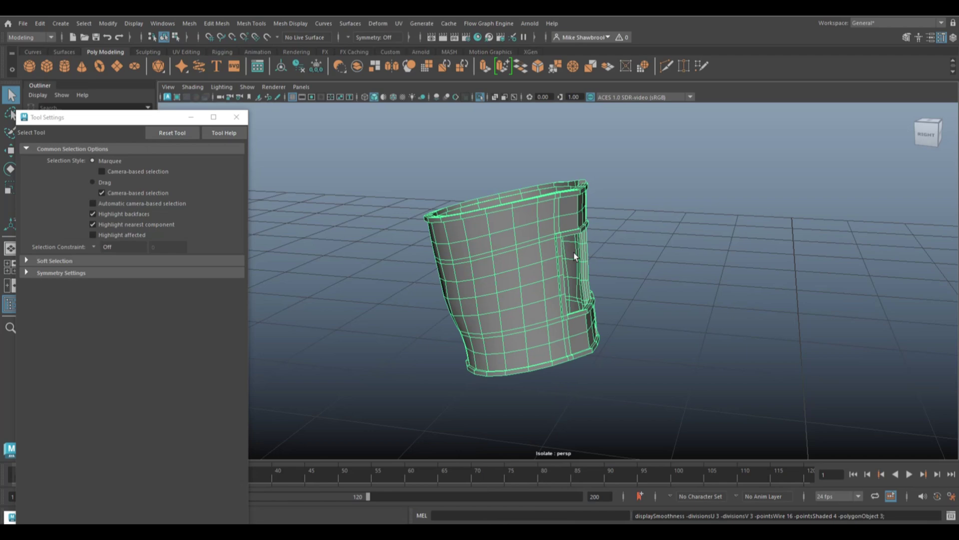
click(641, 284)
mouse_move(641, 283)
alt+mouse_down()
mouse_move(625, 412)
mouse_move(640, 390)
mouse_move(690, 359)
mouse_move(686, 384)
mouse_move(665, 393)
alt+mouse_up()
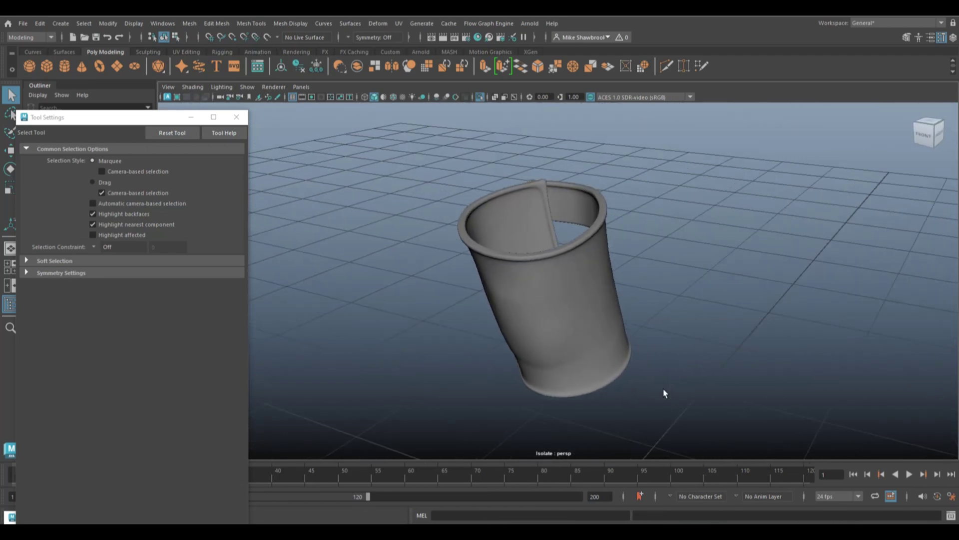
click(562, 276)
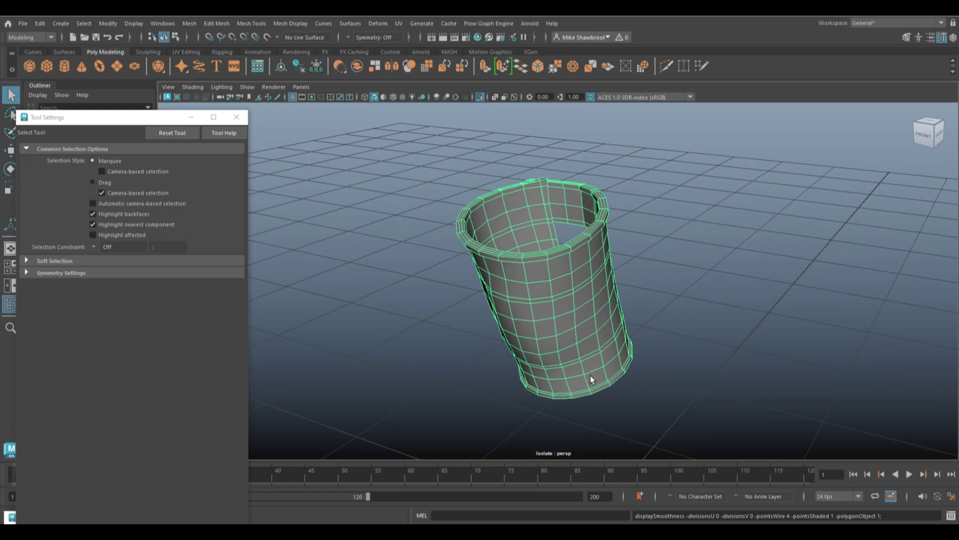
mouse_move(614, 385)
alt+mouse_down()
mouse_move(679, 354)
mouse_move(660, 352)
mouse_move(658, 374)
mouse_move(663, 358)
alt+mouse_up()
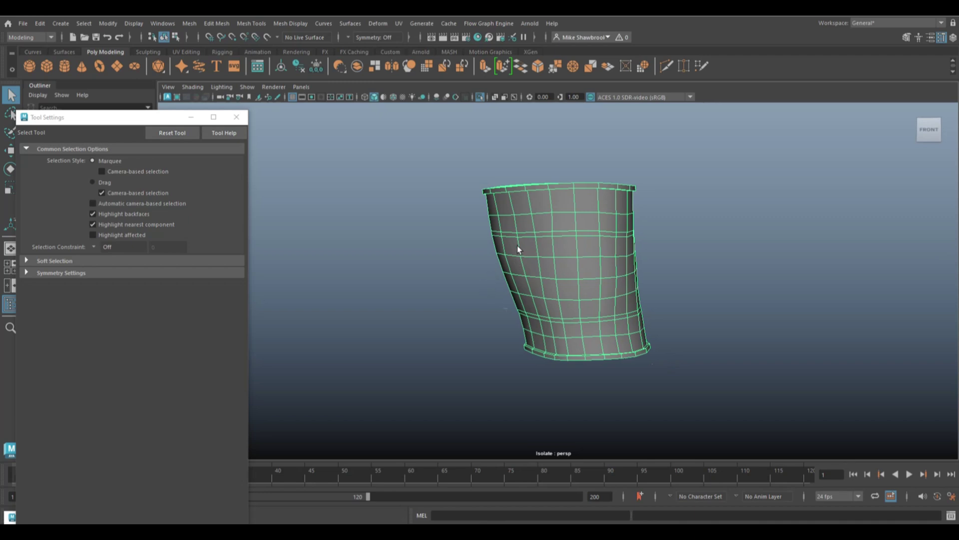
Insert two vertical edge loops, one on the brace's left side and one near the right
key(ctrl+e)
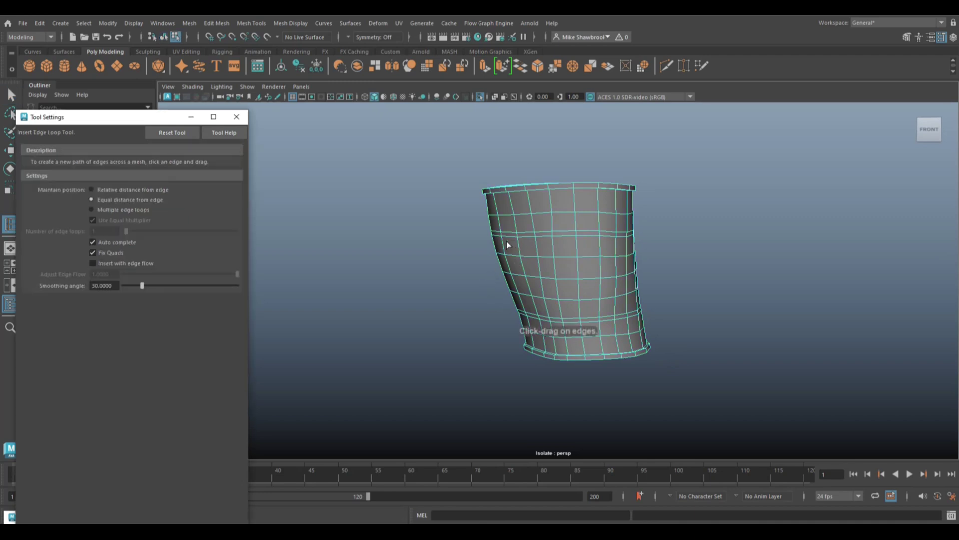
click(510, 219)
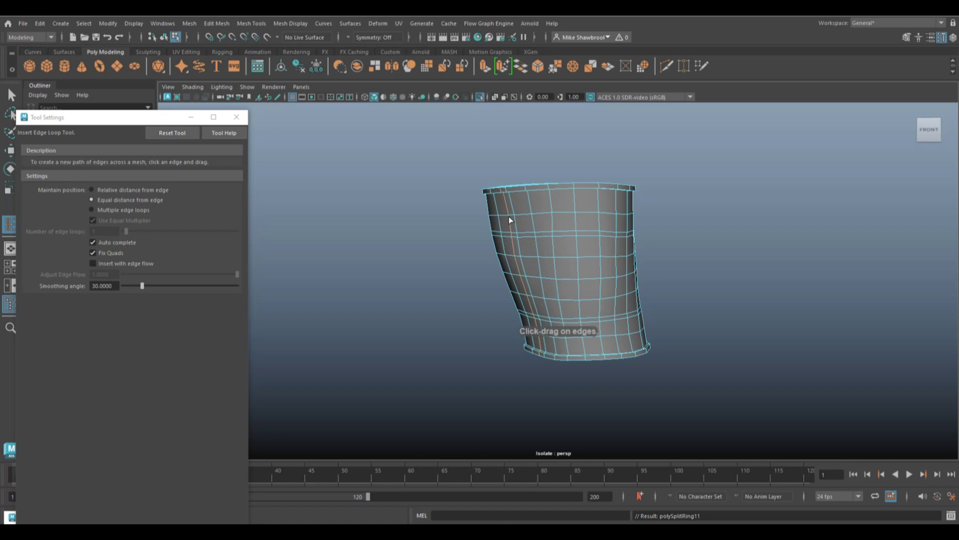
click(613, 217)
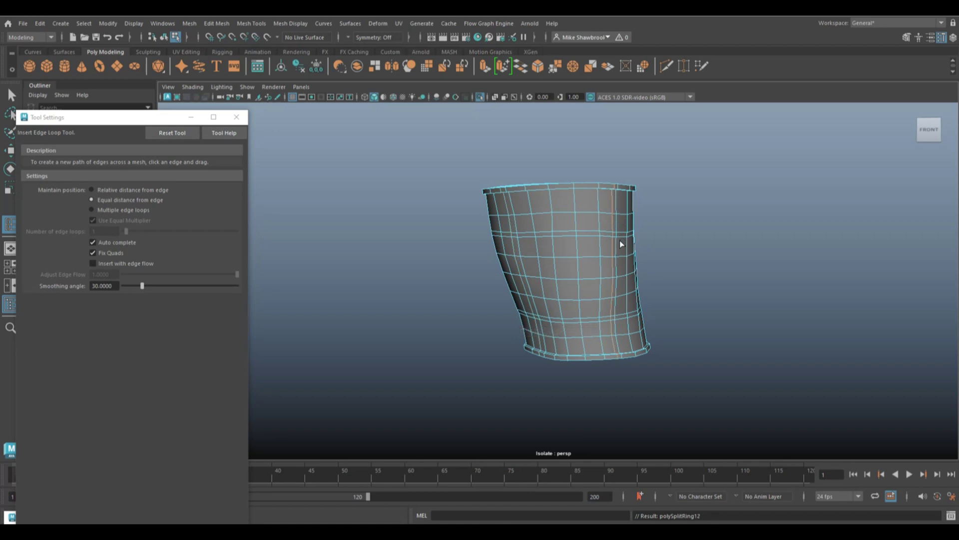
key(q)
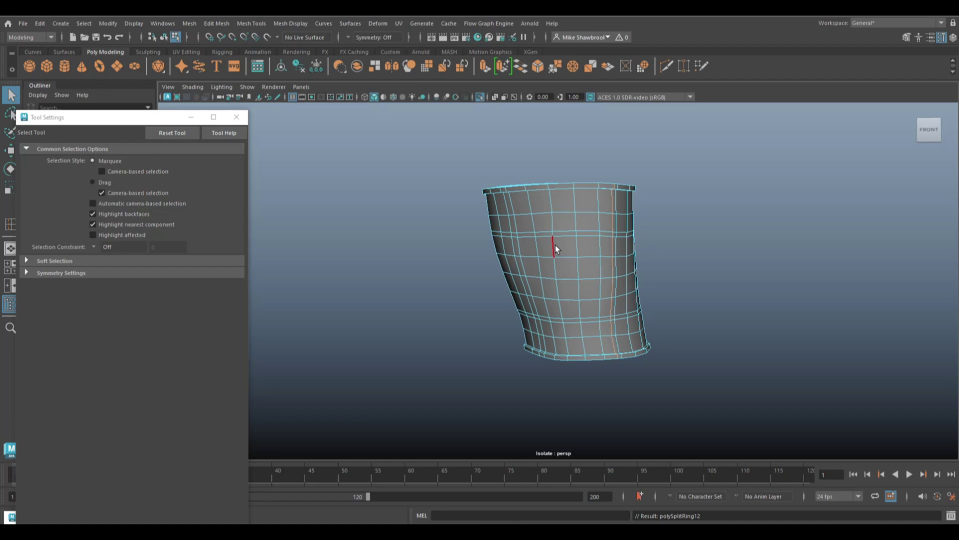
Outline the knee pocket on the brace front with edge loops and border edges, then extrude
right_drag(556, 245, 542, 252)
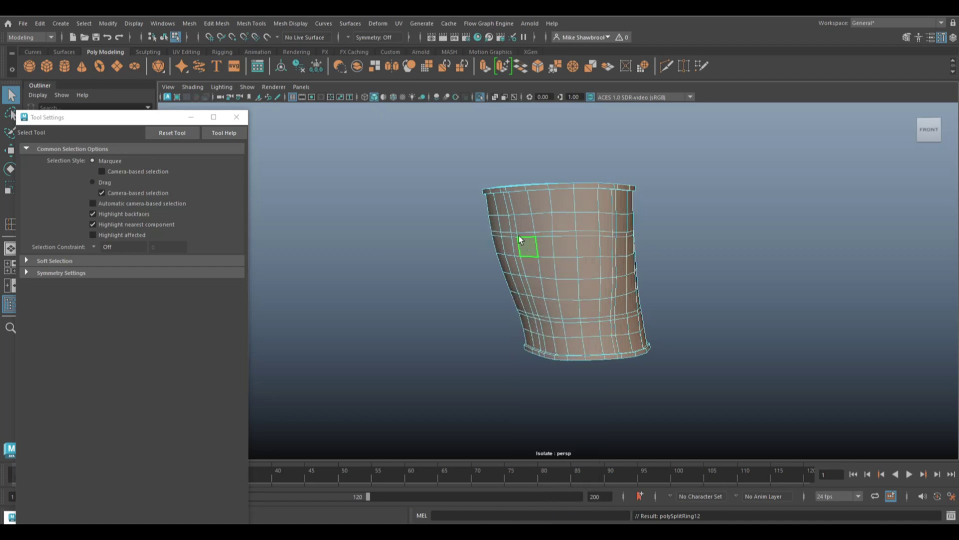
key(F10)
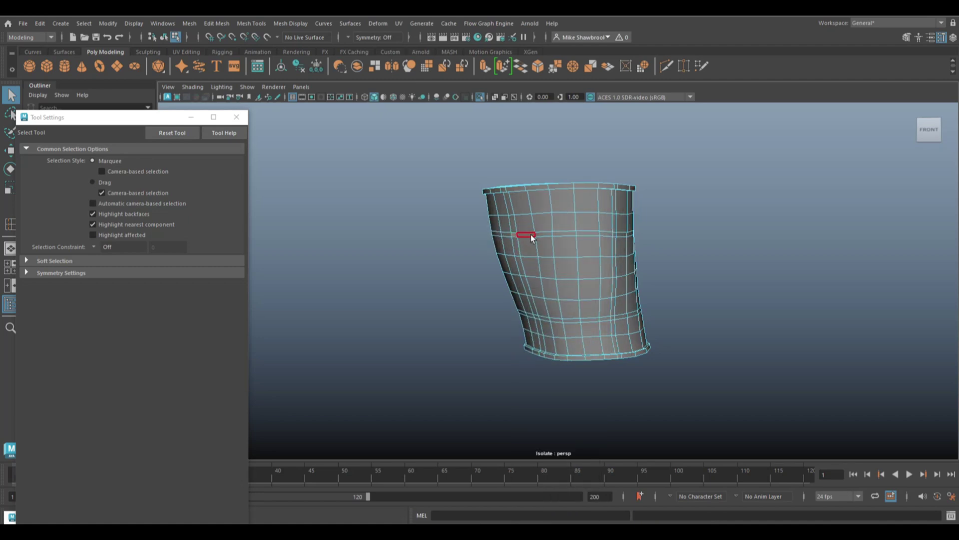
double_click(529, 236)
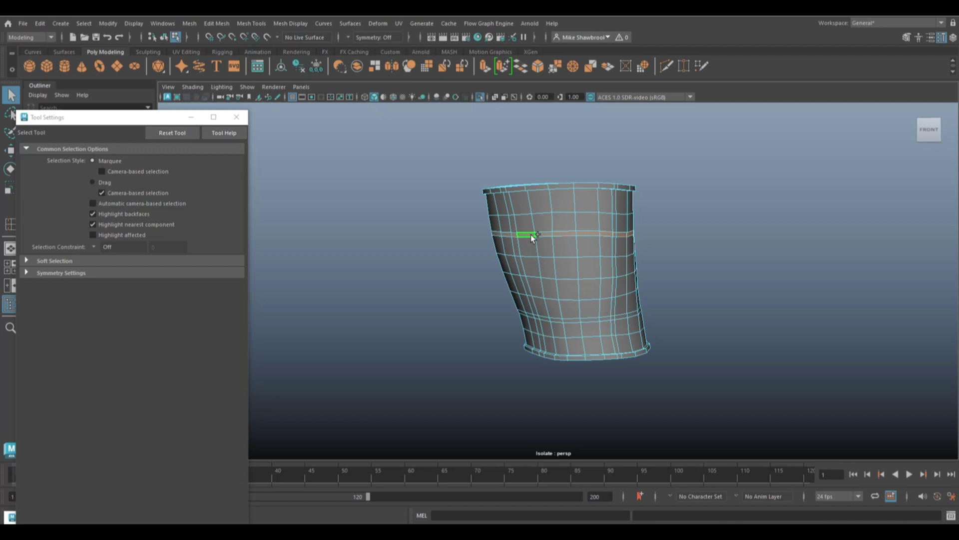
click(627, 229)
double_click(614, 233)
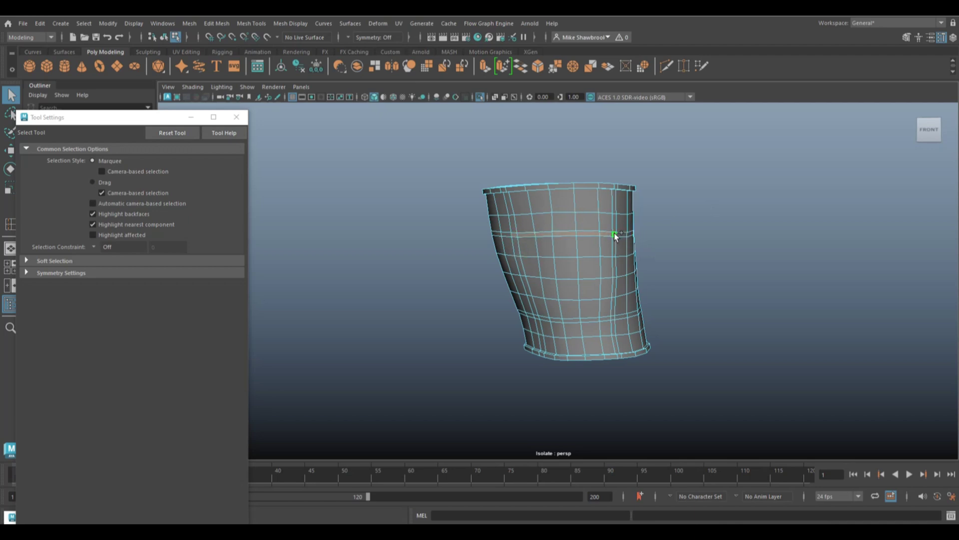
shift+click(612, 316)
shift+click(536, 316)
shift+click(535, 308)
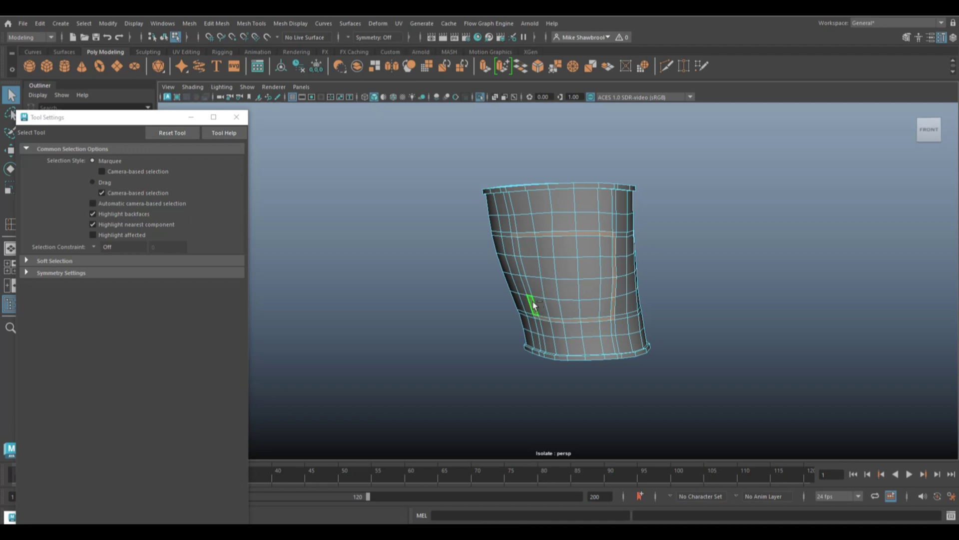
shift+click(519, 248)
key(ctrl+e)
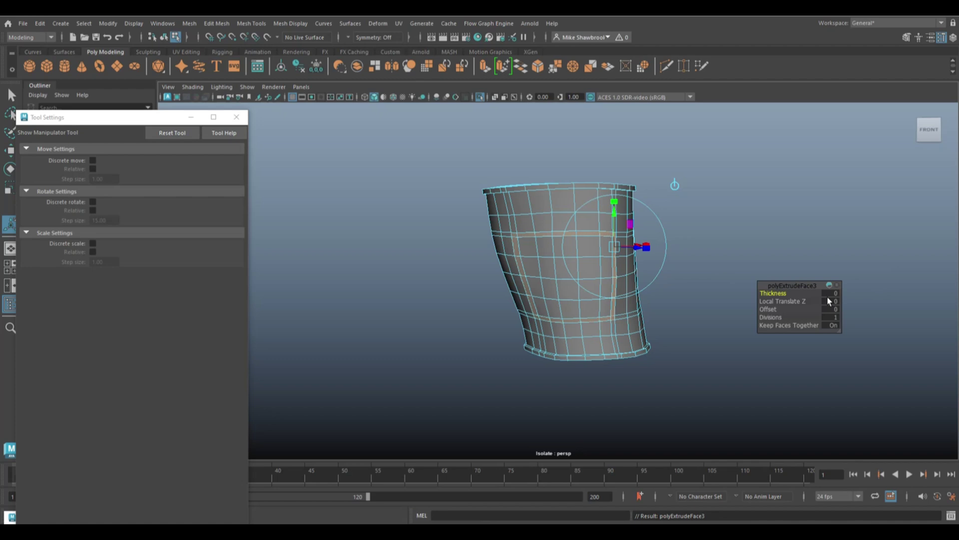
Set the pocket extrusion thickness to 0.01 and return to object mode
click(829, 295)
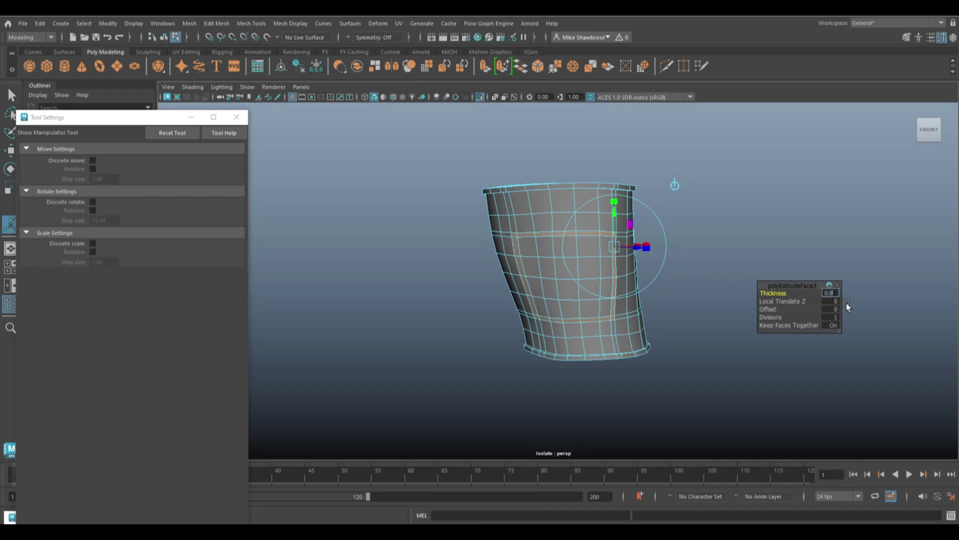
key(Return)
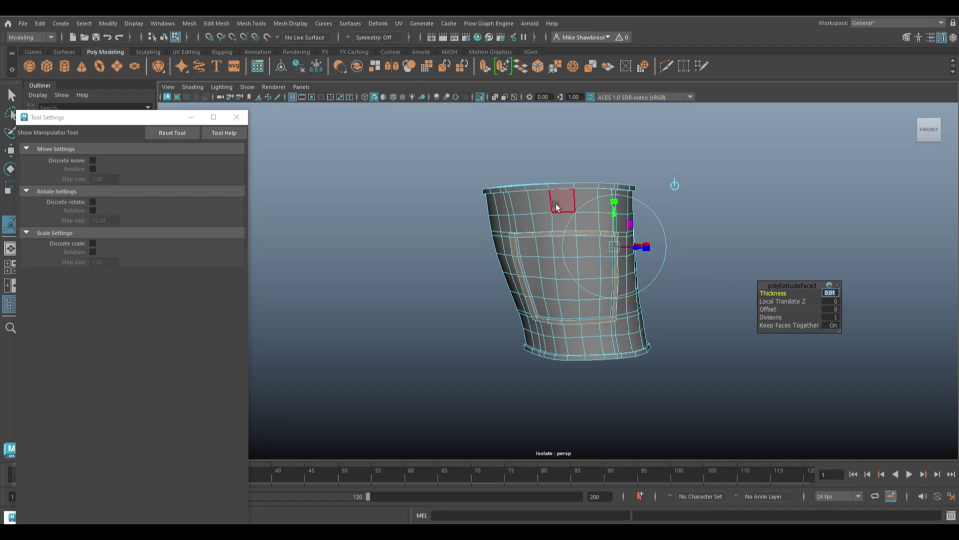
right_drag(541, 202, 598, 210)
key(F8)
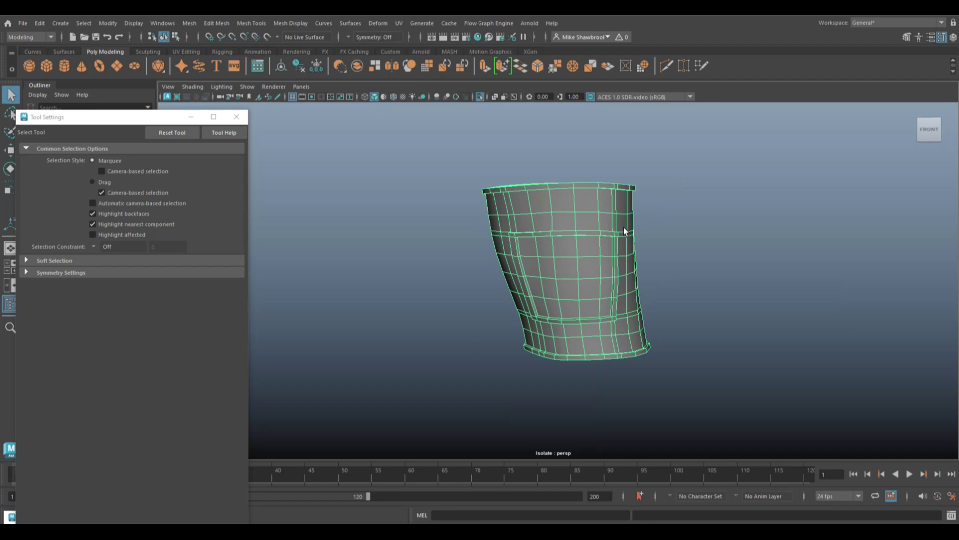
Preview the brace smoothed and reselect it from a tilted front-right view
key(3)
click(715, 247)
alt+drag(715, 247, 748, 287)
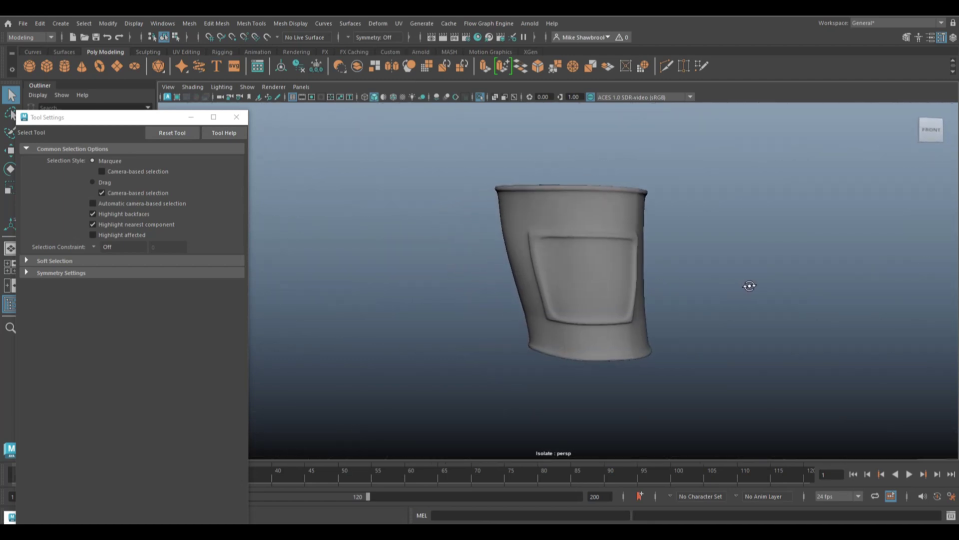
alt+drag(747, 287, 745, 286)
click(589, 261)
key(w)
mouse_move(588, 261)
alt+mouse_down()
mouse_move(768, 251)
mouse_move(708, 275)
alt+mouse_up()
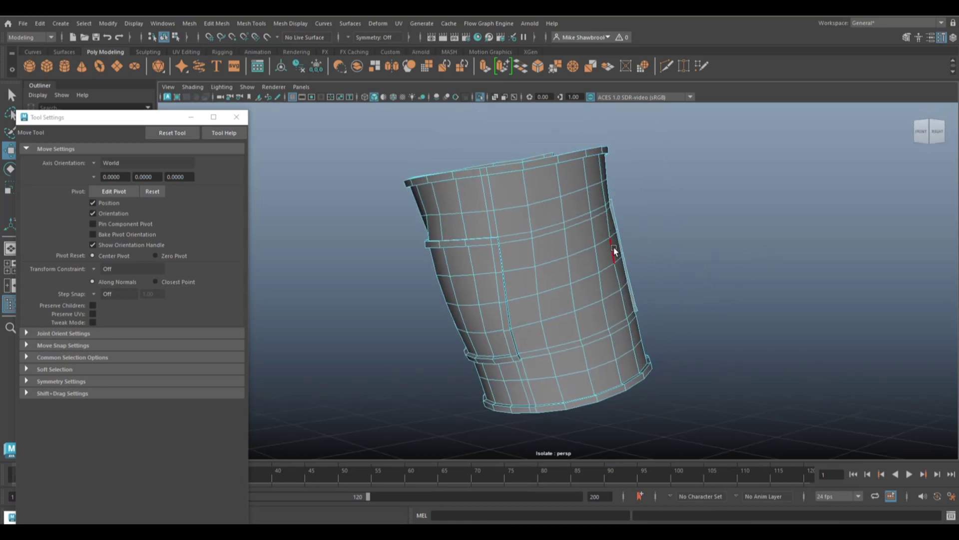
Apply Mesh > Smooth to the brace and view the dense rounded result from above
key(q)
right_drag(561, 188, 590, 178)
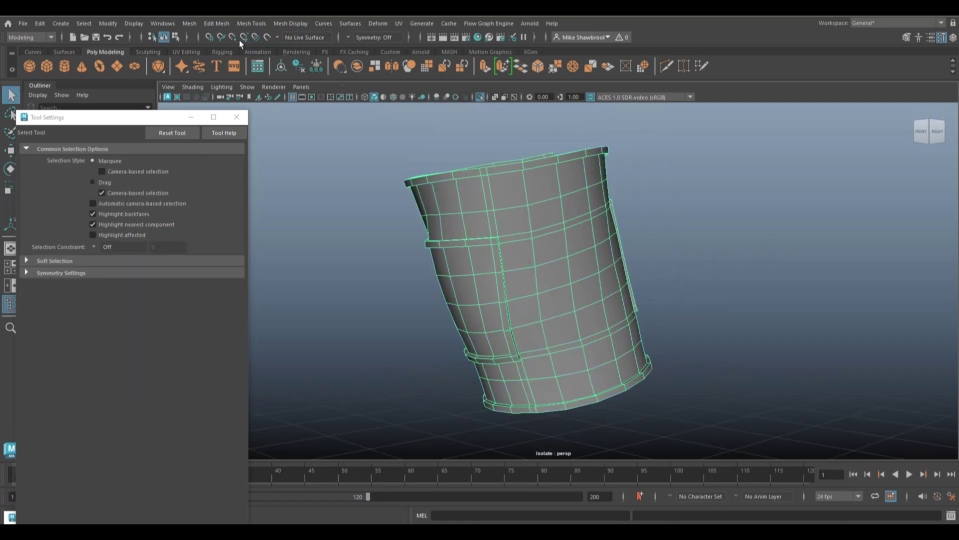
click(186, 23)
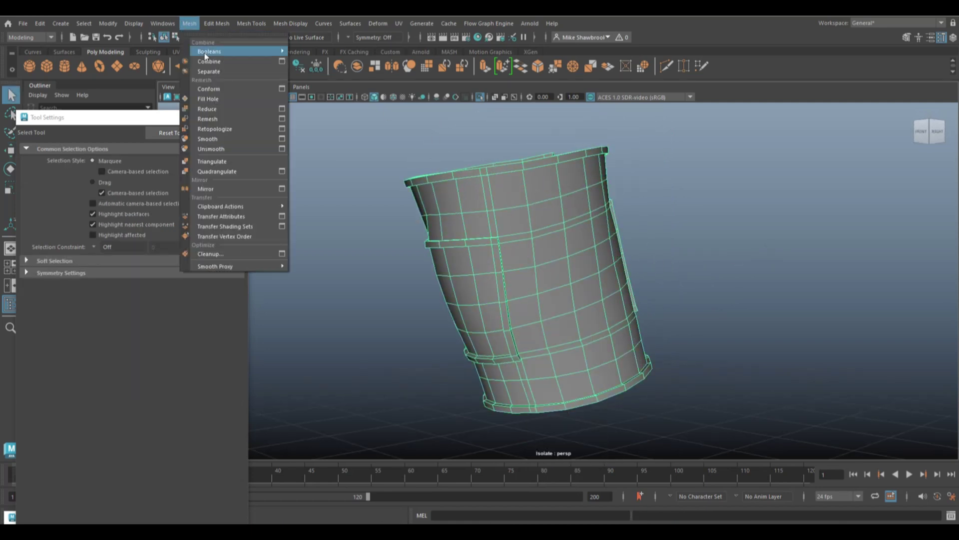
click(215, 137)
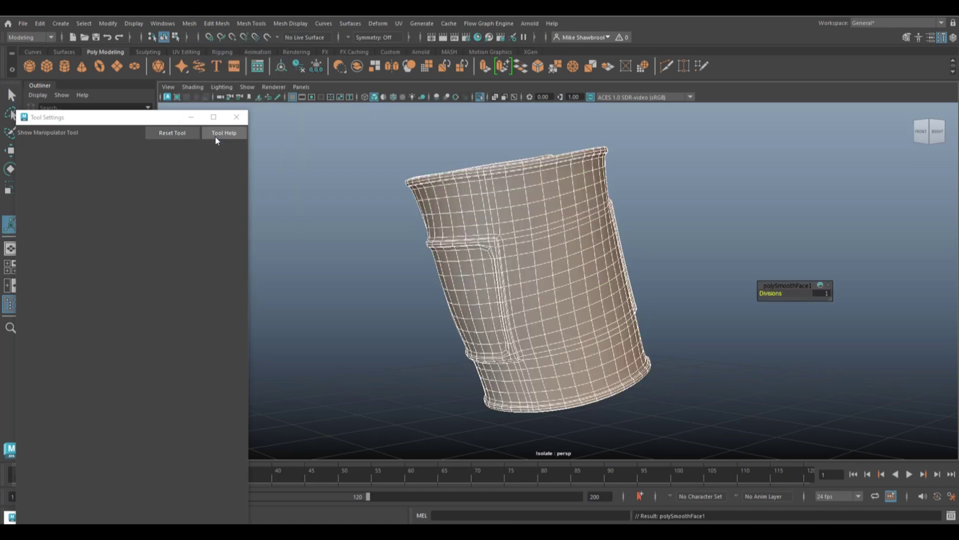
click(792, 372)
scroll(753, 355, down, 3)
mouse_move(748, 362)
alt+mouse_down()
mouse_move(754, 382)
mouse_move(725, 370)
alt+mouse_up()
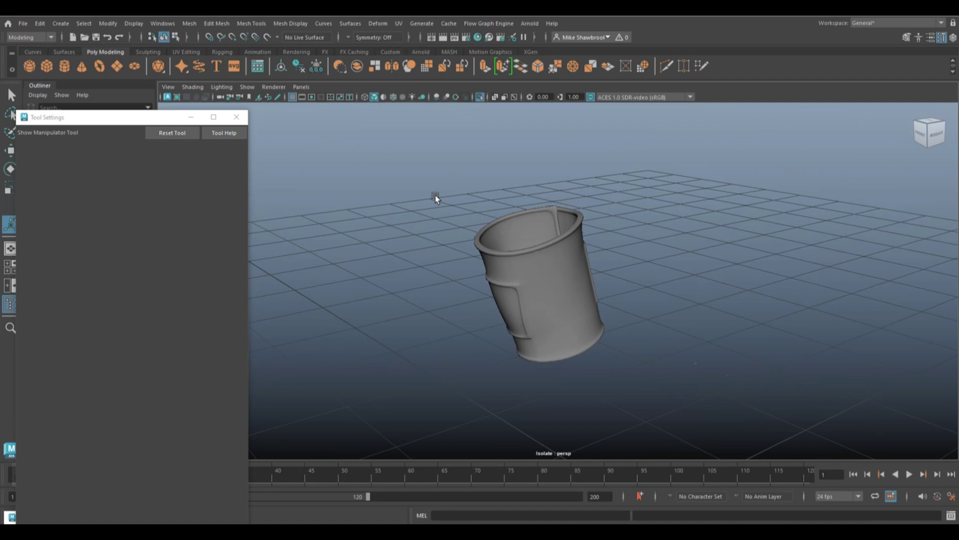
Exit Isolate Select and move the smoothed brace onto the character's knee, checking the fit
key(ctrl+1)
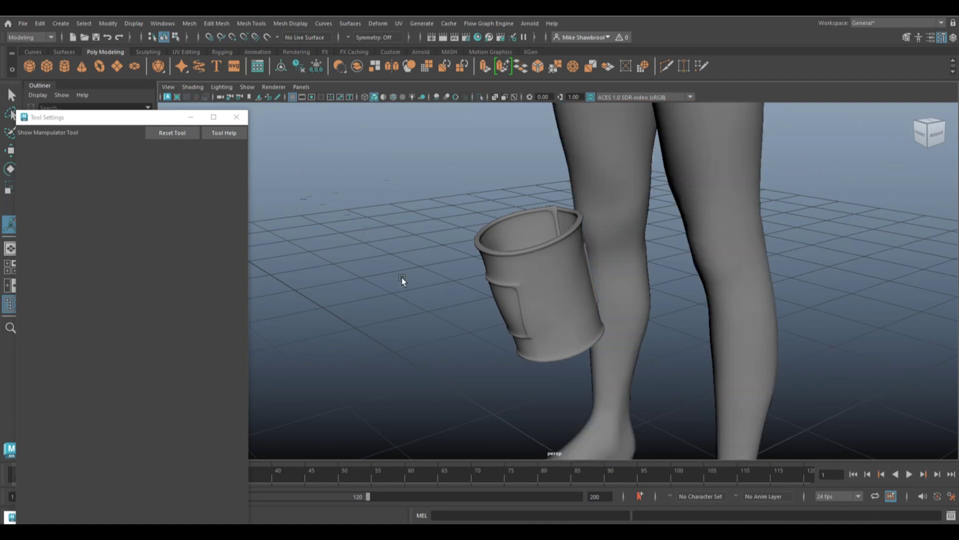
alt+drag(403, 280, 490, 300)
click(540, 282)
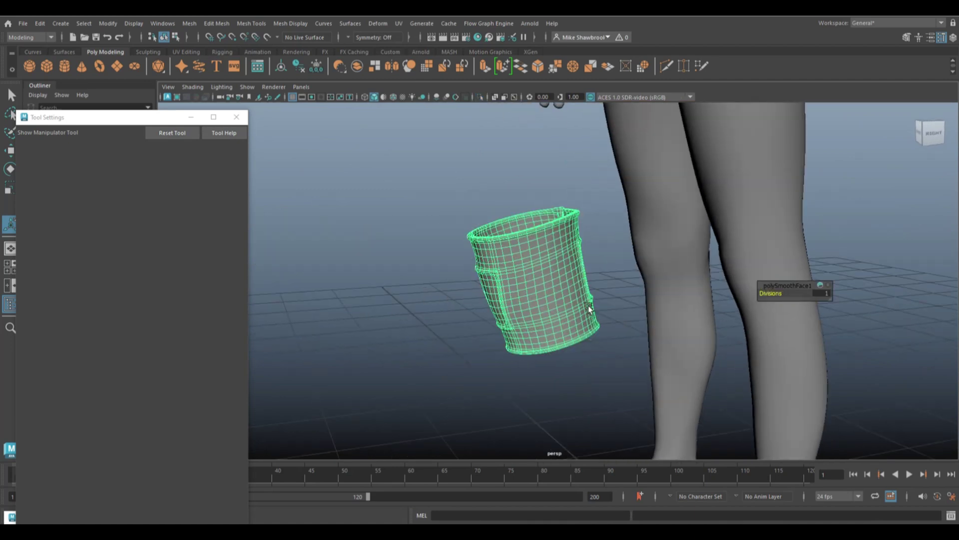
key(w)
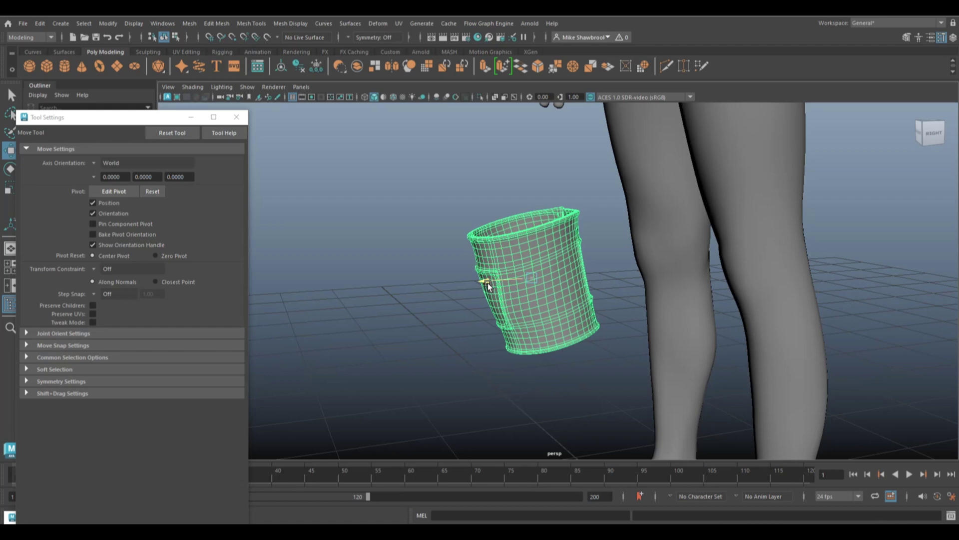
drag(488, 280, 735, 317)
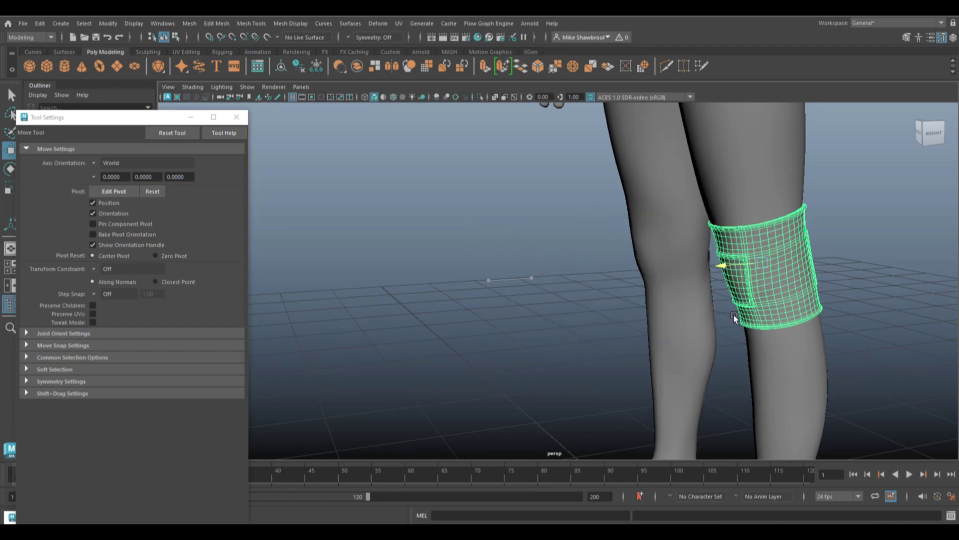
mouse_move(580, 328)
alt+mouse_down()
mouse_move(676, 335)
mouse_move(600, 322)
mouse_move(518, 396)
mouse_move(358, 391)
mouse_move(306, 373)
mouse_move(323, 390)
mouse_move(583, 398)
mouse_move(570, 397)
alt+mouse_up()
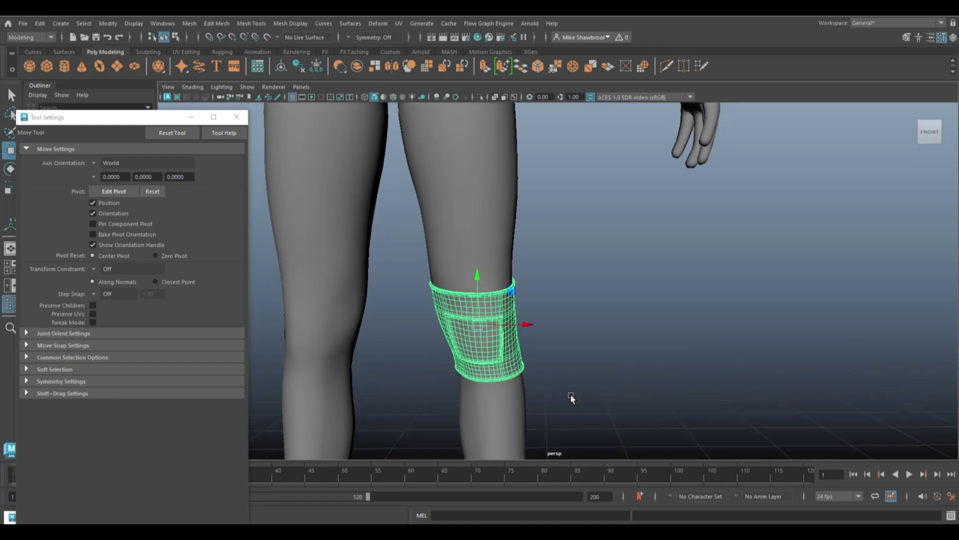
scroll(602, 369, up, 2)
scroll(608, 360, up, 2)
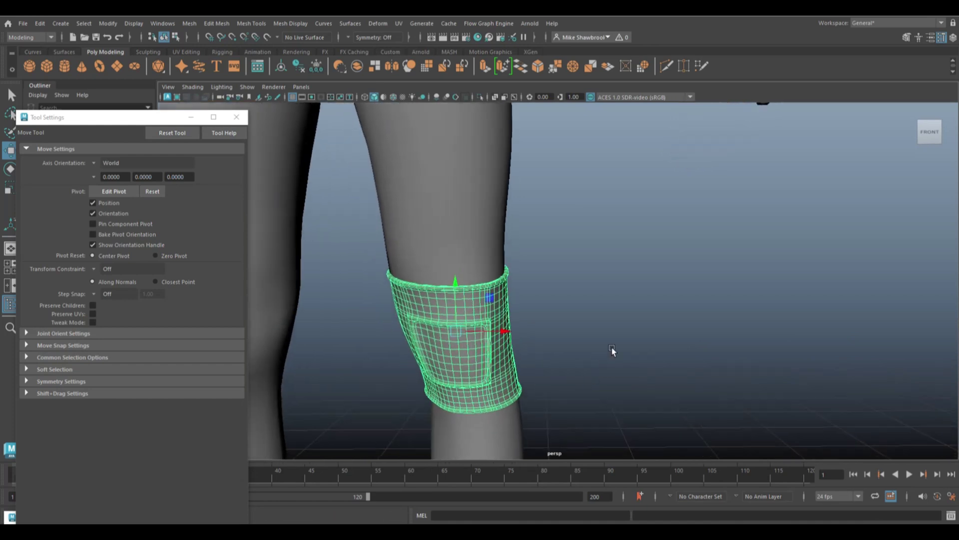
mouse_move(612, 350)
alt+mouse_down()
mouse_move(773, 281)
mouse_move(670, 325)
mouse_move(252, 356)
alt+mouse_up()
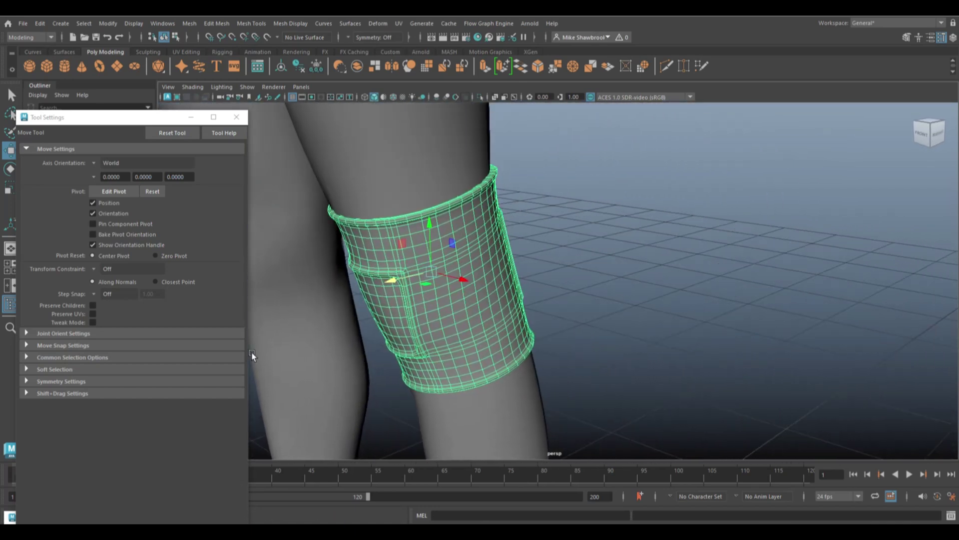